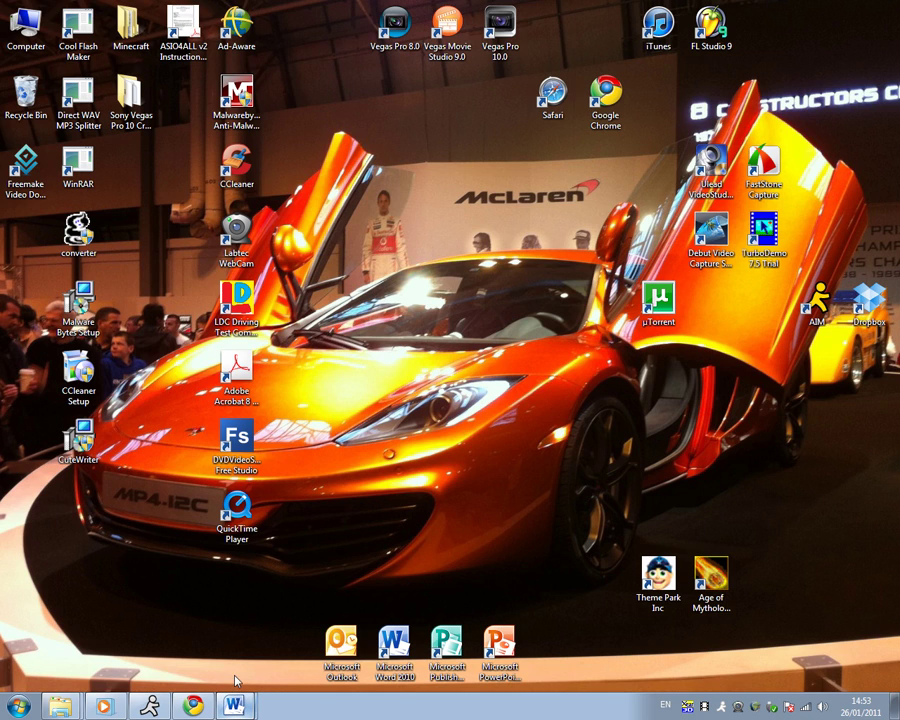
- Restore the blank Document2 window from the Word button on the taskbar
{"action": "left_click", "coordinate": [234, 706]}
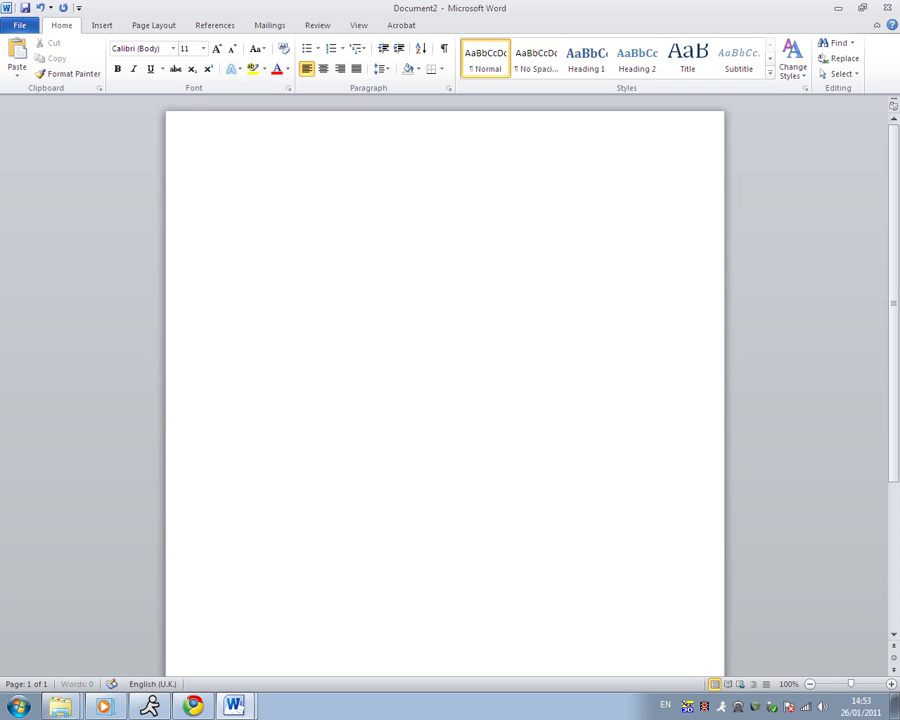
- Add empty lines at the top of the page and place the caret on the third one
{"action": "key", "text": "ctrl+Return"}
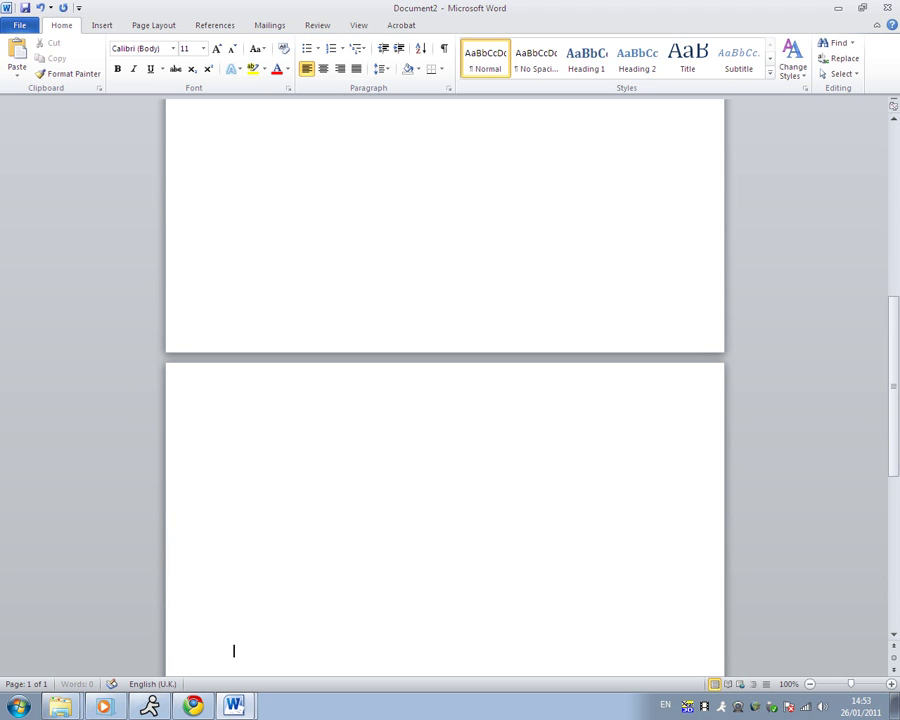
{"action": "key", "text": "BackSpace"}
{"action": "key", "text": "BackSpace"}
{"action": "key", "text": "BackSpace"}
{"action": "key", "text": "BackSpace"}
{"action": "key", "text": "BackSpace"}
{"action": "key", "text": "BackSpace"}
{"action": "key", "text": "BackSpace"}
{"action": "key", "text": "BackSpace"}
{"action": "key", "text": "BackSpace"}
{"action": "key", "text": "BackSpace"}
{"action": "key", "text": "BackSpace"}
{"action": "key", "text": "BackSpace"}
{"action": "key", "text": "BackSpace"}
{"action": "key", "text": "BackSpace"}
{"action": "key", "text": "BackSpace"}
{"action": "key", "text": "BackSpace"}
{"action": "key", "text": "BackSpace"}
{"action": "left_click", "coordinate": [237, 159]}
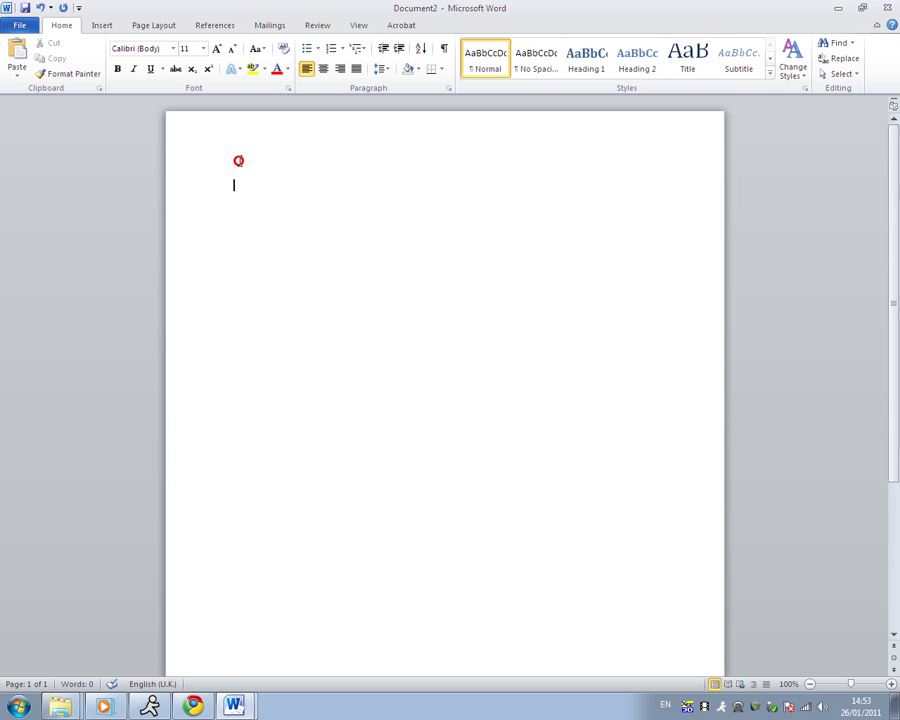
{"action": "left_click", "coordinate": [257, 212]}
{"action": "left_click", "coordinate": [257, 241]}
{"action": "left_click", "coordinate": [260, 250]}
{"action": "left_click", "coordinate": [104, 29]}
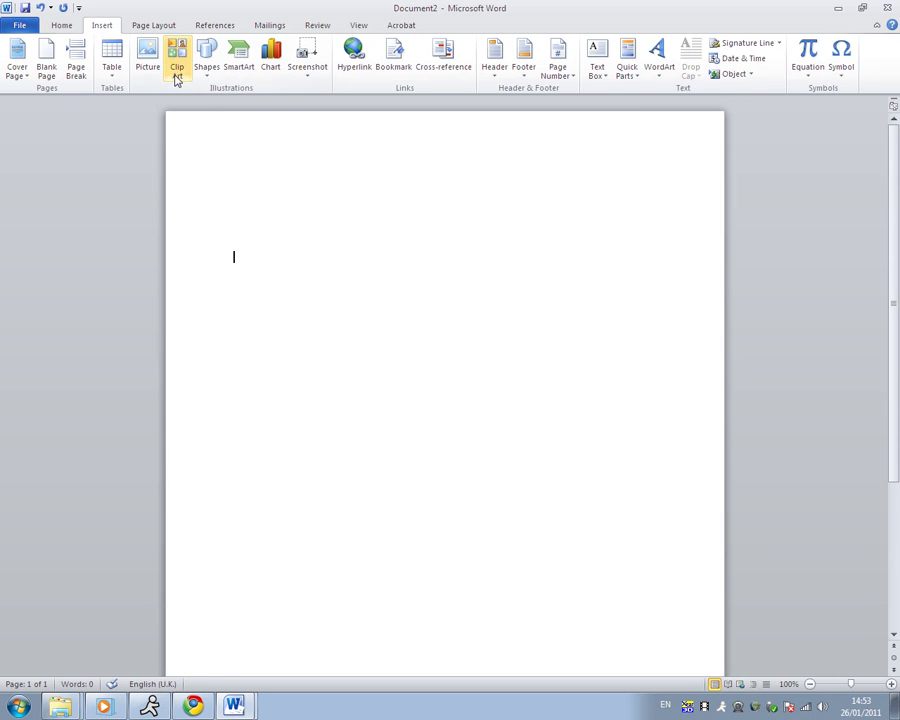
- Insert a 2x1 table, narrow its left column to label width, and type NAME: in it
{"action": "left_click", "coordinate": [116, 80]}
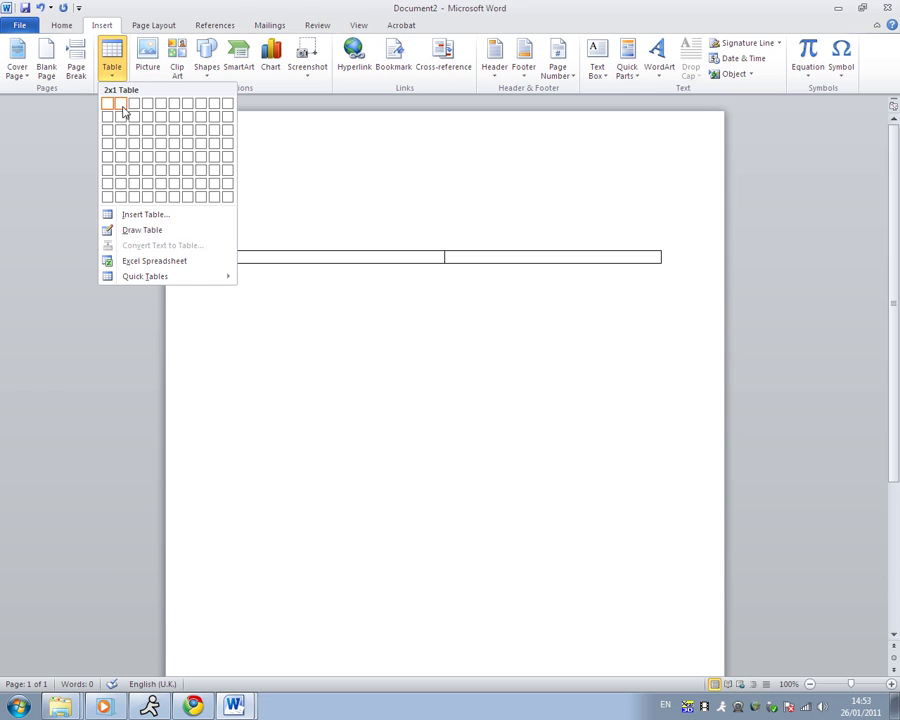
{"action": "left_click", "coordinate": [122, 109]}
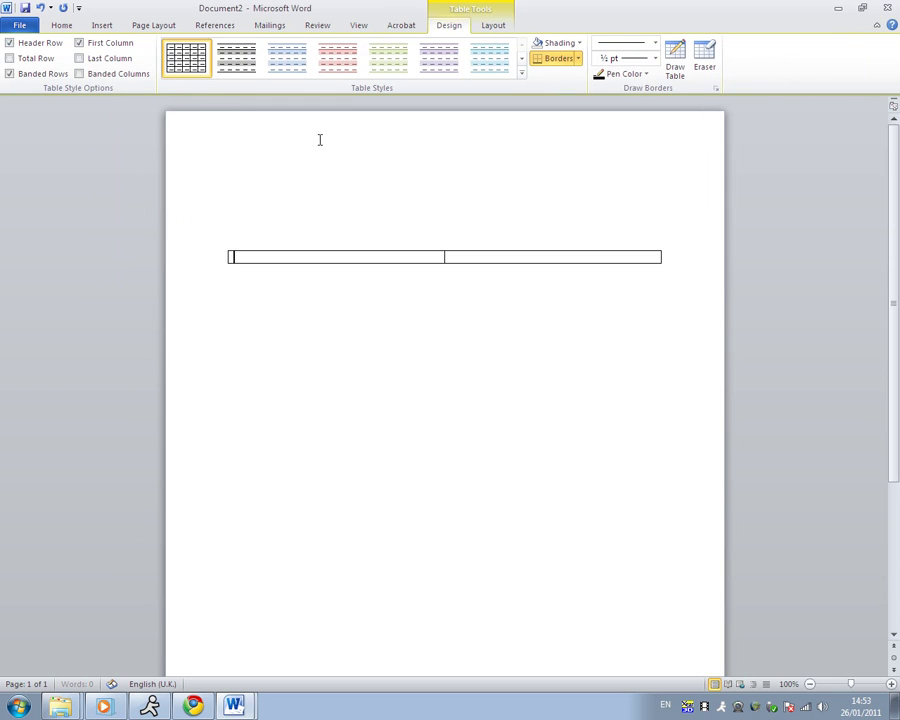
{"action": "left_click", "coordinate": [443, 258]}
{"action": "left_click_drag", "start_coordinate": [443, 258], "coordinate": [311, 258]}
{"action": "type", "text": "NAME:"}
- Add an empty line below the table and remove the accidental second page
{"action": "left_click", "coordinate": [324, 283]}
{"action": "left_click", "coordinate": [263, 185]}
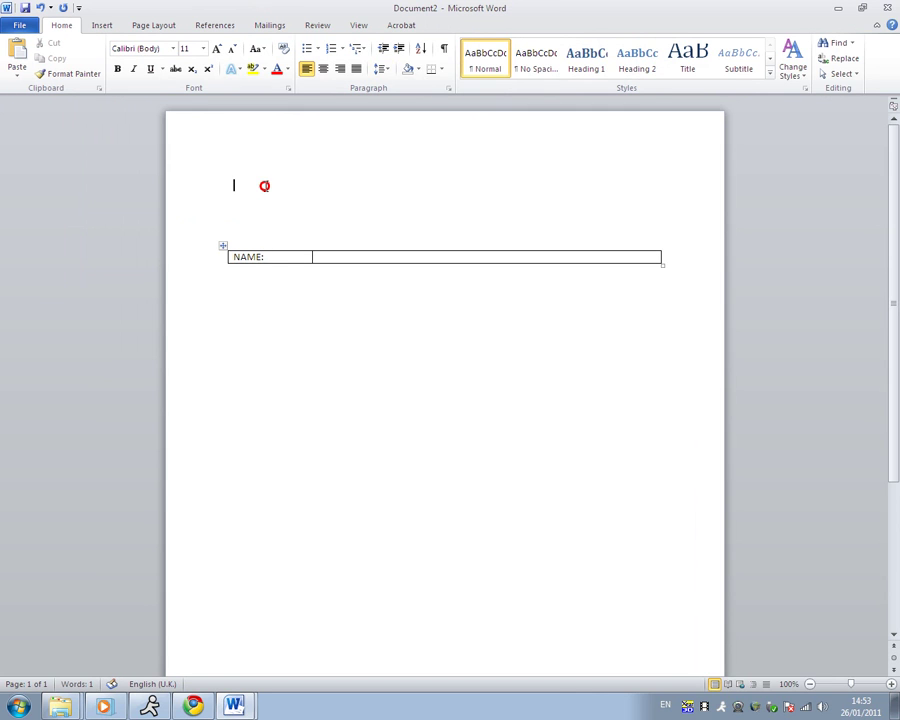
{"action": "left_click", "coordinate": [326, 259]}
{"action": "left_click", "coordinate": [312, 287]}
{"action": "left_click", "coordinate": [244, 274]}
{"action": "key", "text": "Return"}
{"action": "key", "text": "ctrl+Return"}
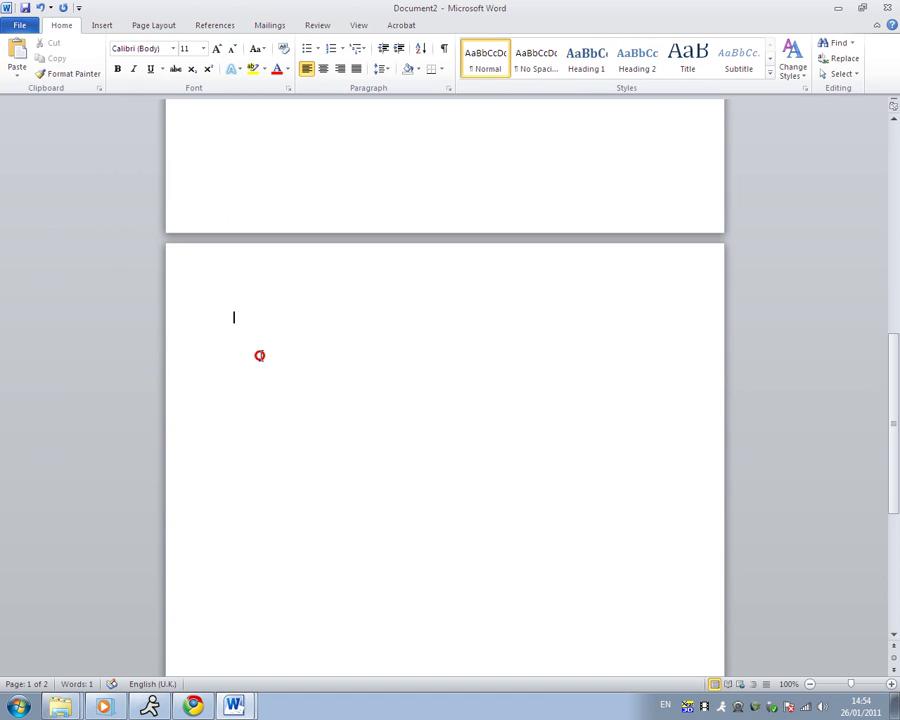
{"action": "key", "text": "BackSpace"}
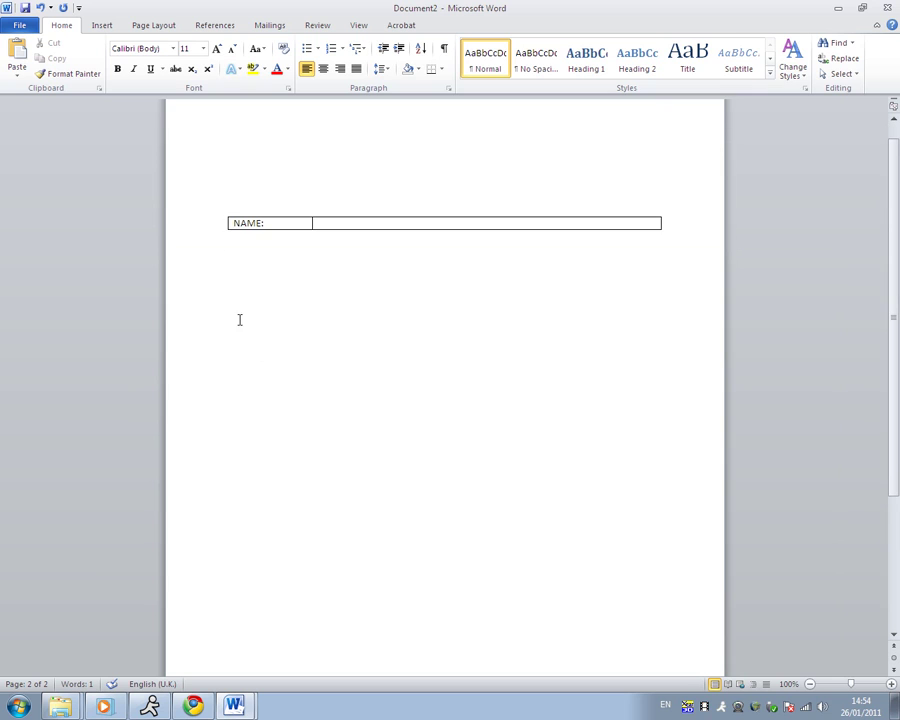
{"action": "scroll", "coordinate": [254, 264], "scroll_direction": "up", "scroll_amount": 1}
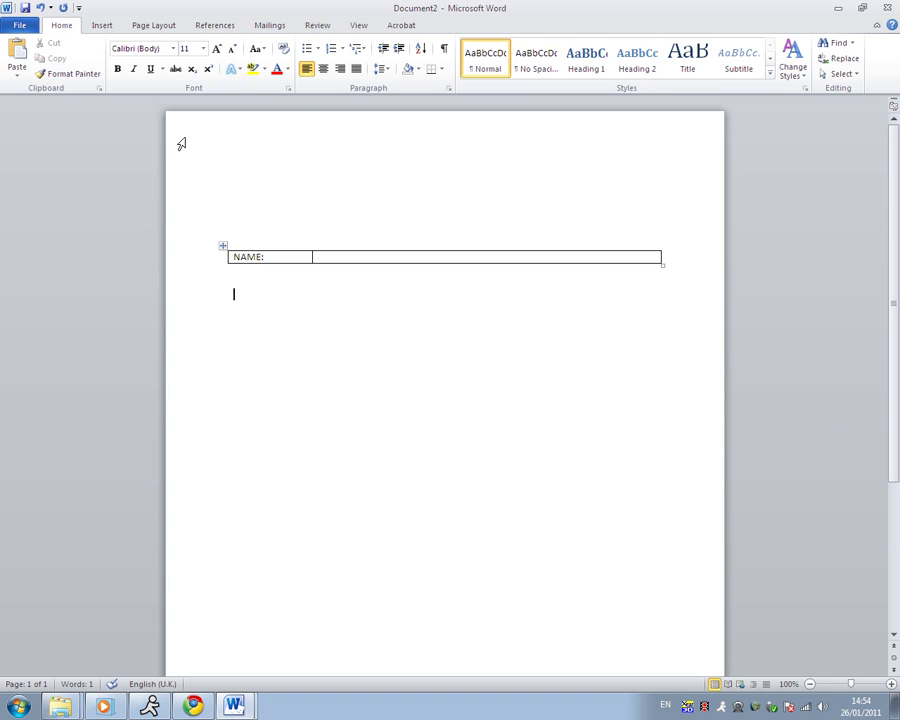
- Add a second 2x1 table labelled SURNAME with its divider aligned to the NAME row
{"action": "left_click", "coordinate": [100, 26]}
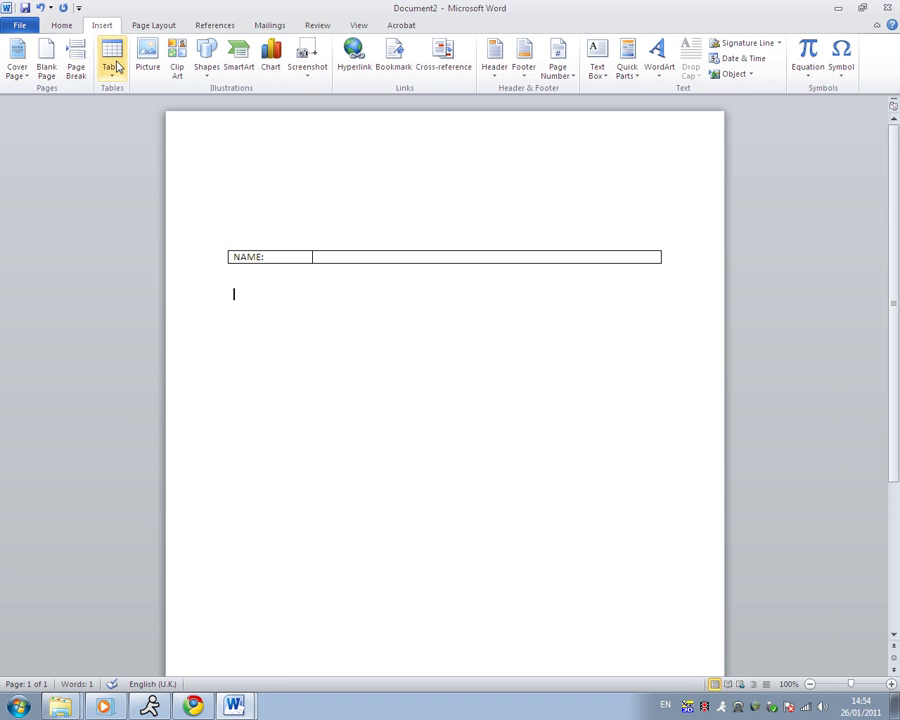
{"action": "left_click", "coordinate": [112, 60]}
{"action": "left_click", "coordinate": [120, 100]}
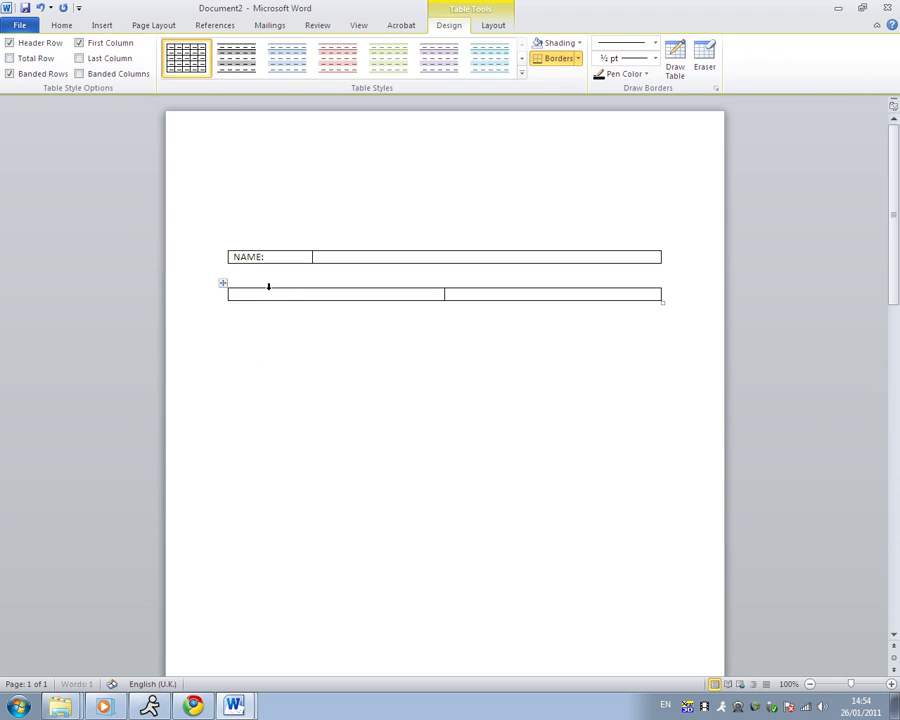
{"action": "left_click_drag", "start_coordinate": [444, 294], "coordinate": [312, 296]}
{"action": "type", "text": "SURNAME:"}
{"action": "left_click", "coordinate": [301, 334]}
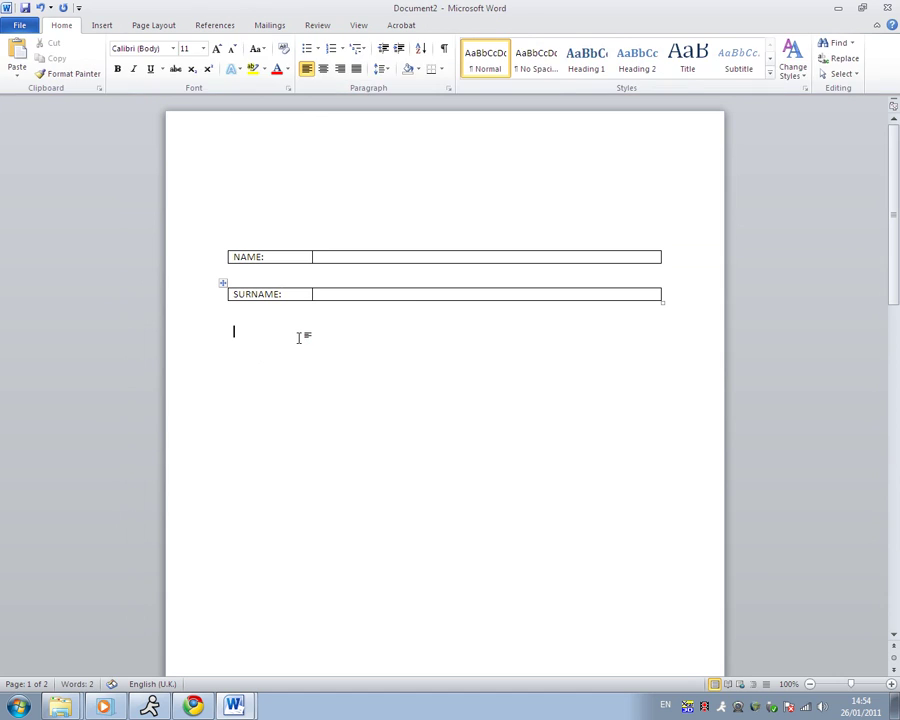
- Add a third 2x1 table labelled AGE:, align its divider, and add a line below it
{"action": "left_click", "coordinate": [101, 25]}
{"action": "left_click", "coordinate": [110, 58]}
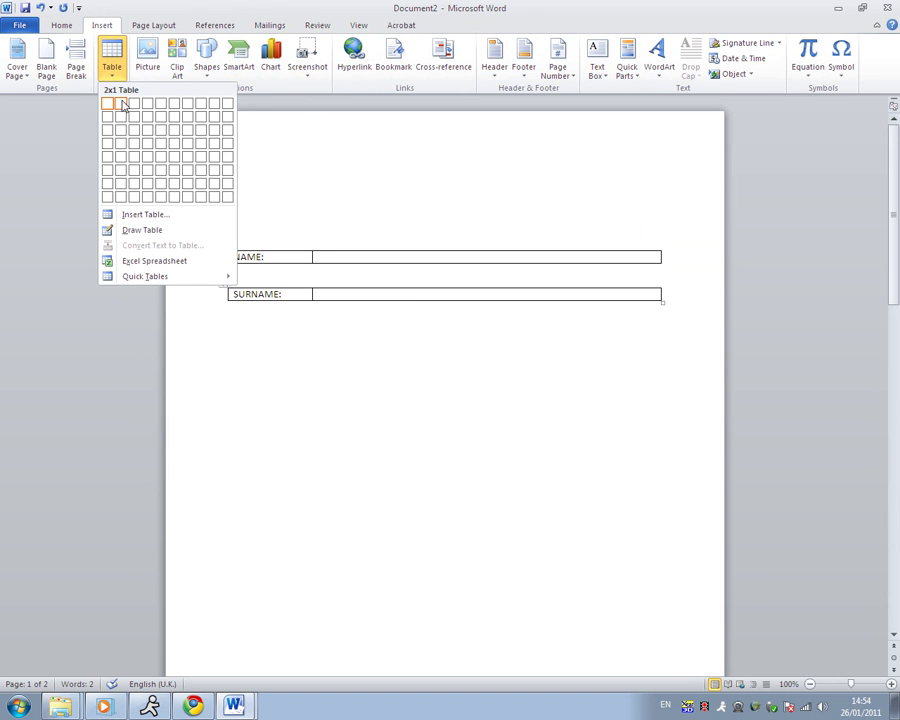
{"action": "left_click", "coordinate": [122, 105]}
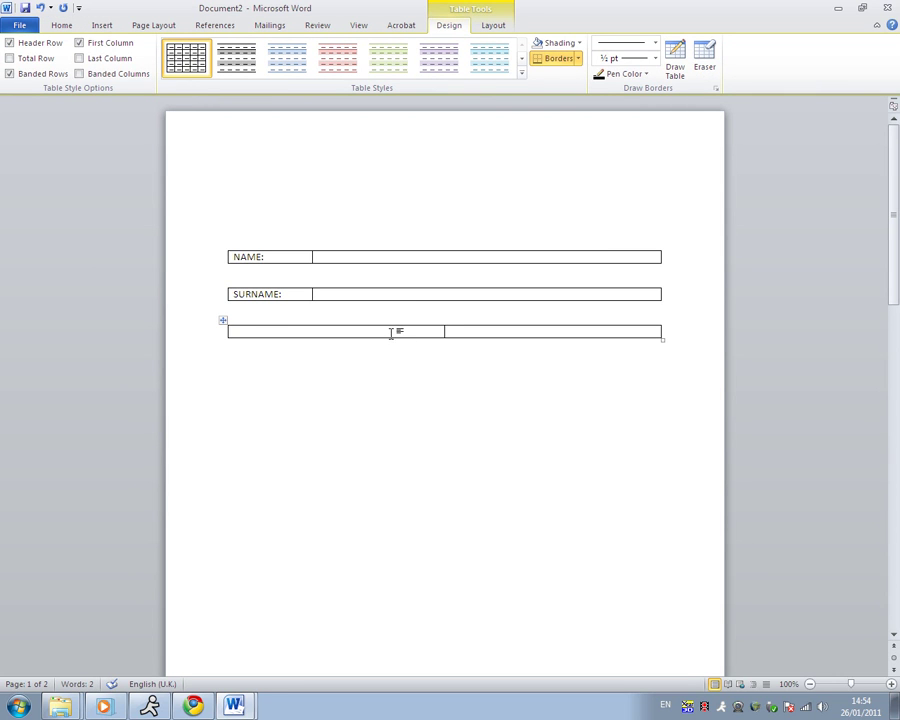
{"action": "type", "text": "AGE:"}
{"action": "left_click", "coordinate": [450, 348]}
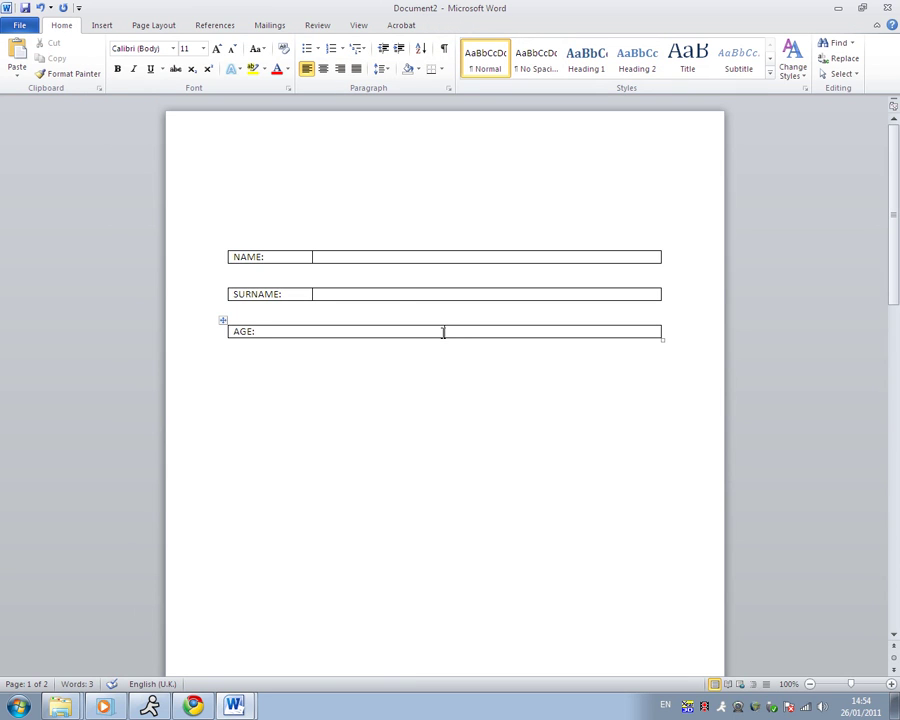
{"action": "left_click_drag", "start_coordinate": [443, 331], "coordinate": [312, 333]}
{"action": "scroll", "coordinate": [300, 368], "scroll_direction": "down", "scroll_amount": 1}
{"action": "key", "text": "Return"}
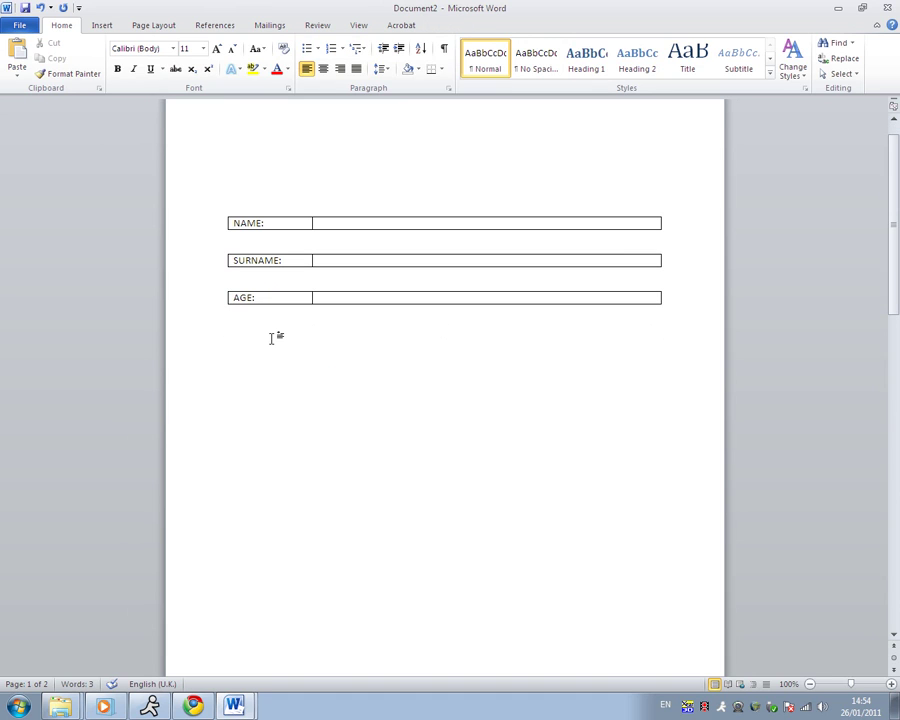
{"action": "scroll", "coordinate": [270, 338], "scroll_direction": "up", "scroll_amount": 1}
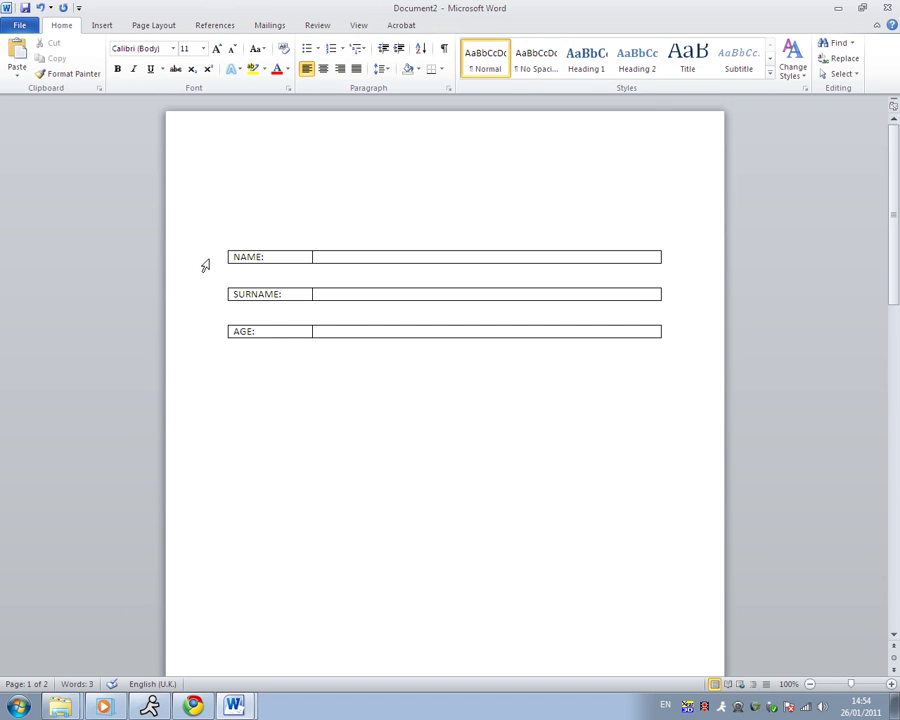
- Add a fourth 2x1 table labelled ADDRESS: with its divider aligned to the rows above
{"action": "left_click", "coordinate": [101, 25]}
{"action": "left_click", "coordinate": [112, 60]}
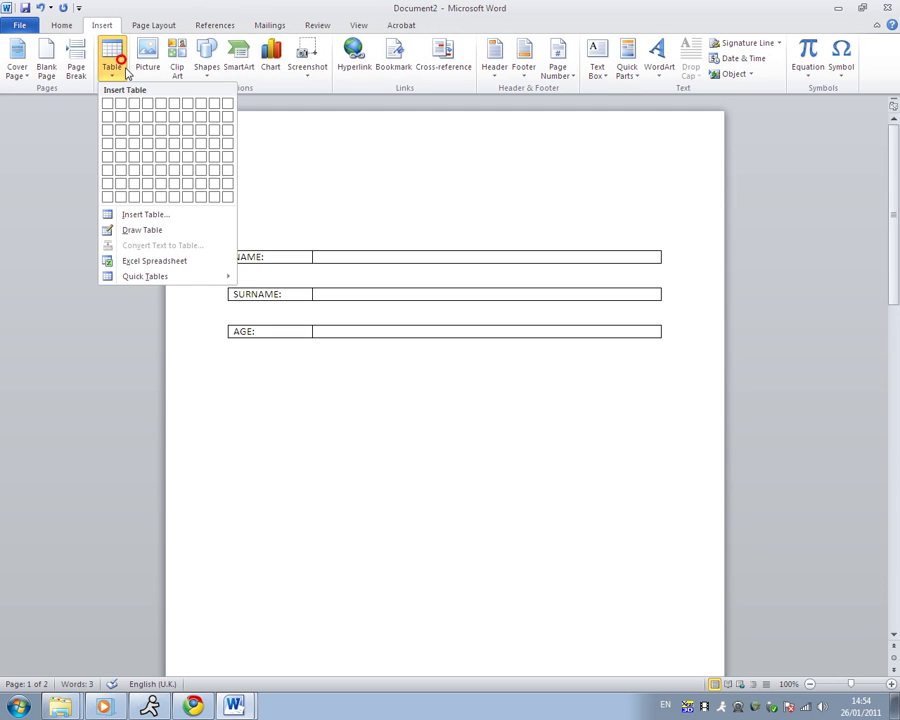
{"action": "left_click", "coordinate": [121, 103]}
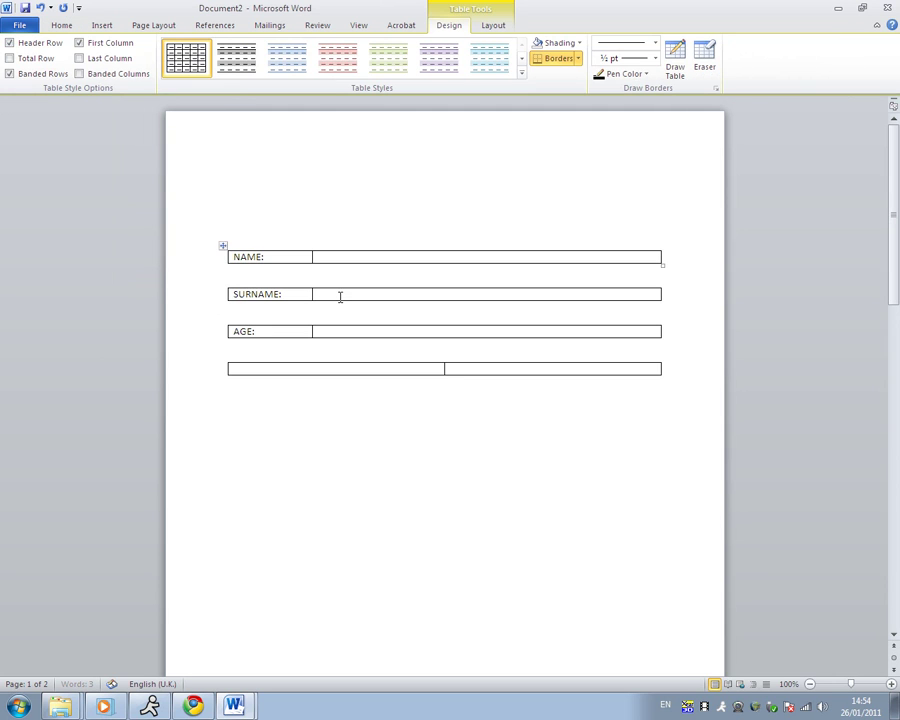
{"action": "type", "text": "ADDRESS:"}
{"action": "left_click", "coordinate": [424, 443]}
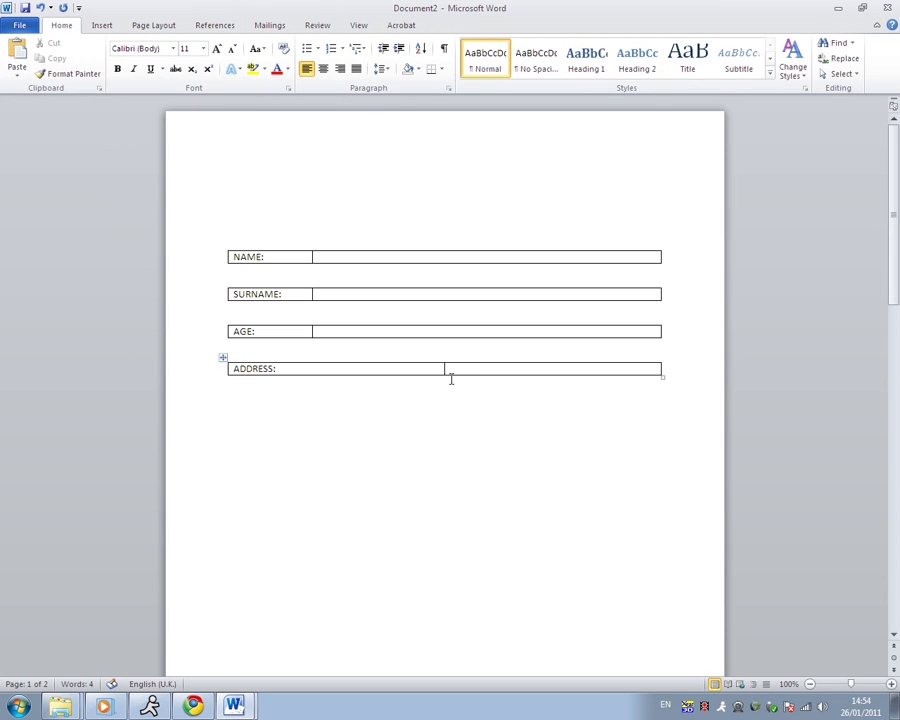
{"action": "left_click_drag", "start_coordinate": [444, 371], "coordinate": [314, 372]}
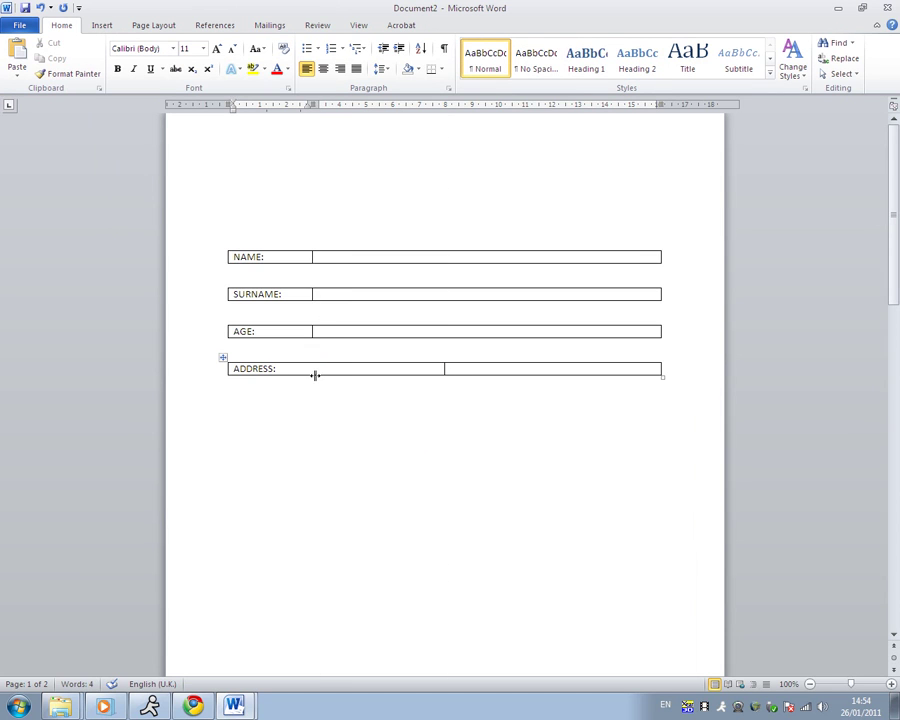
- Fill the NAME and SURNAME value cells with the person's first name and surname
{"action": "left_click", "coordinate": [348, 258]}
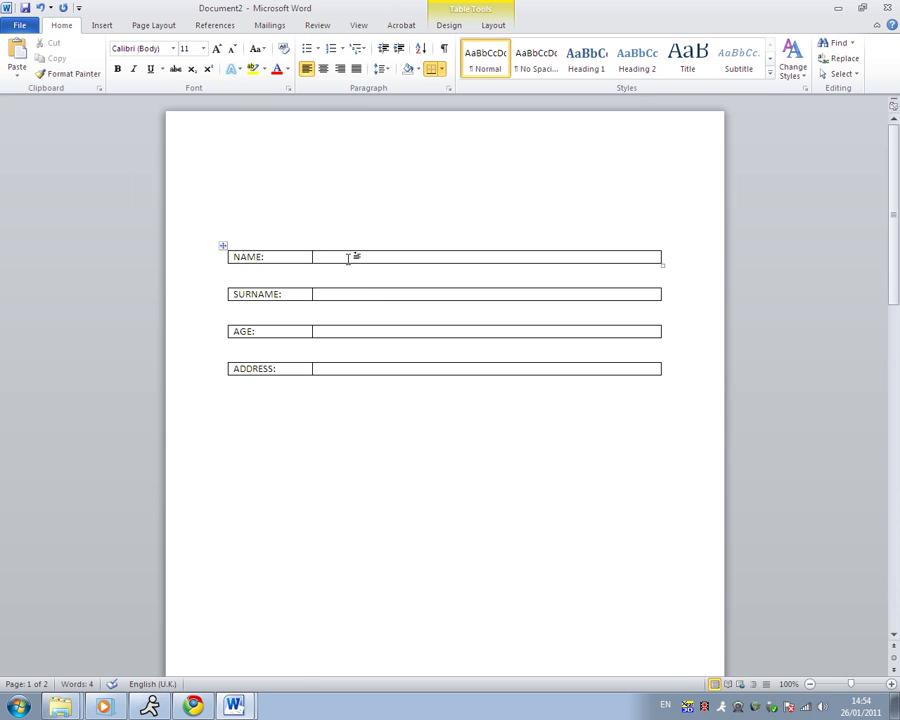
{"action": "left_click", "coordinate": [355, 295]}
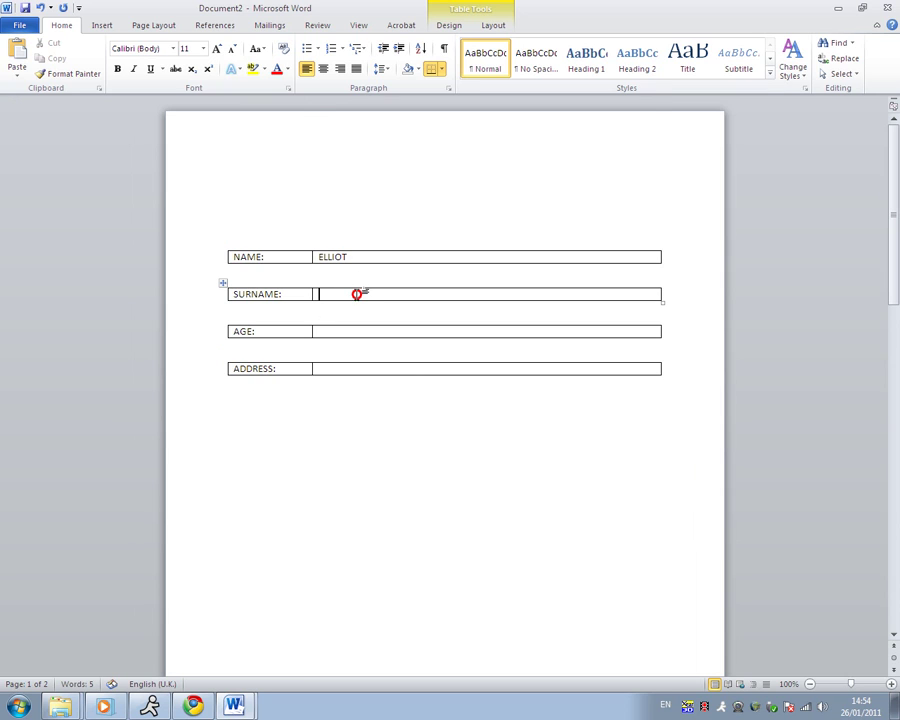
- Enter 16 in the AGE cell and the street address in the ADDRESS cell
{"action": "left_click", "coordinate": [335, 331]}
{"action": "type", "text": "16"}
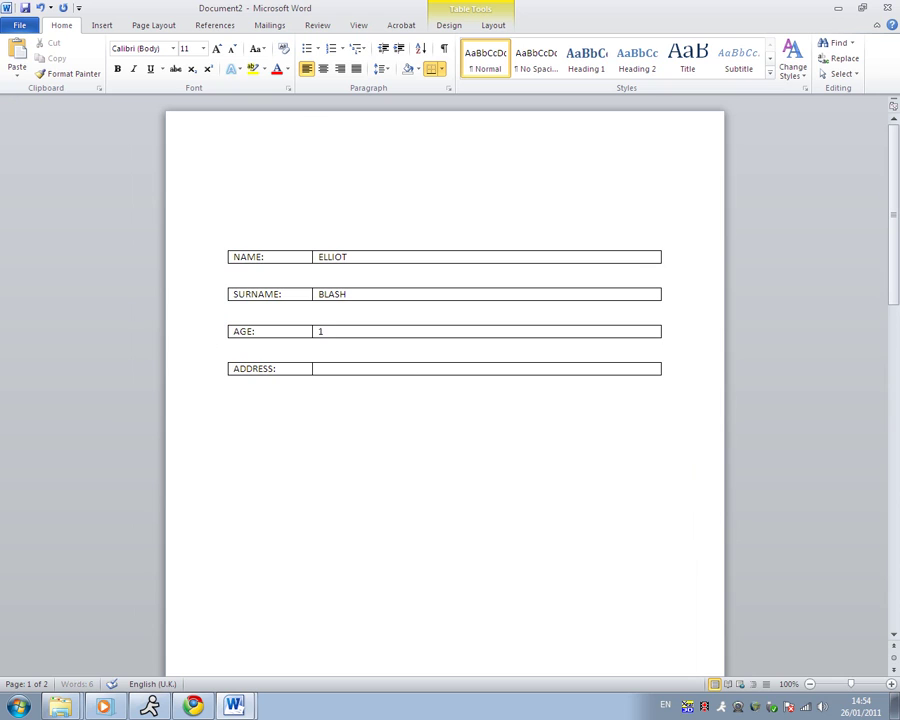
{"action": "left_click", "coordinate": [325, 369]}
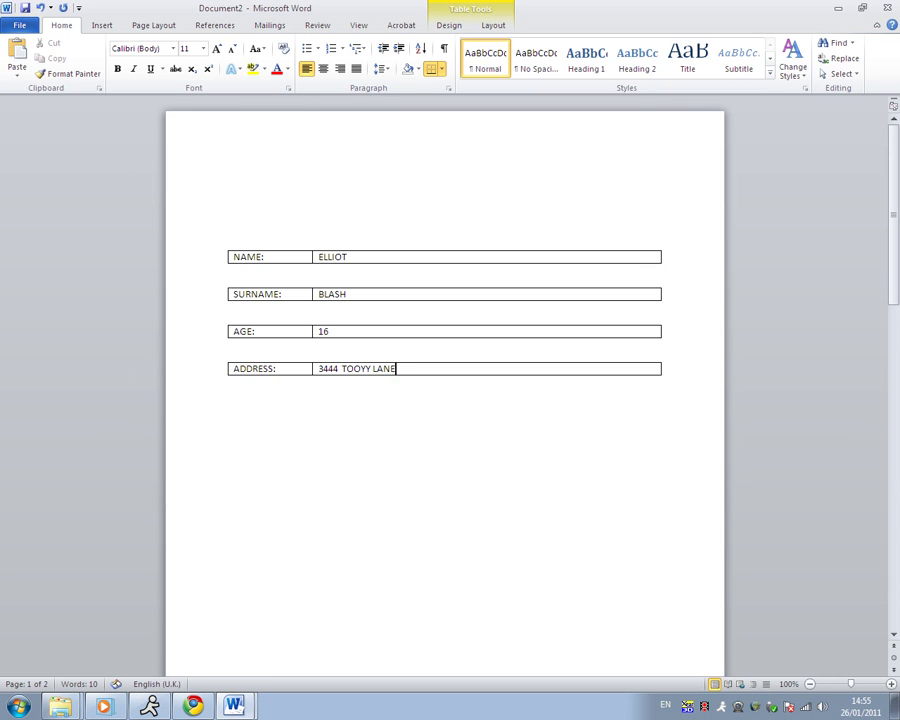
{"action": "left_click", "coordinate": [408, 414]}
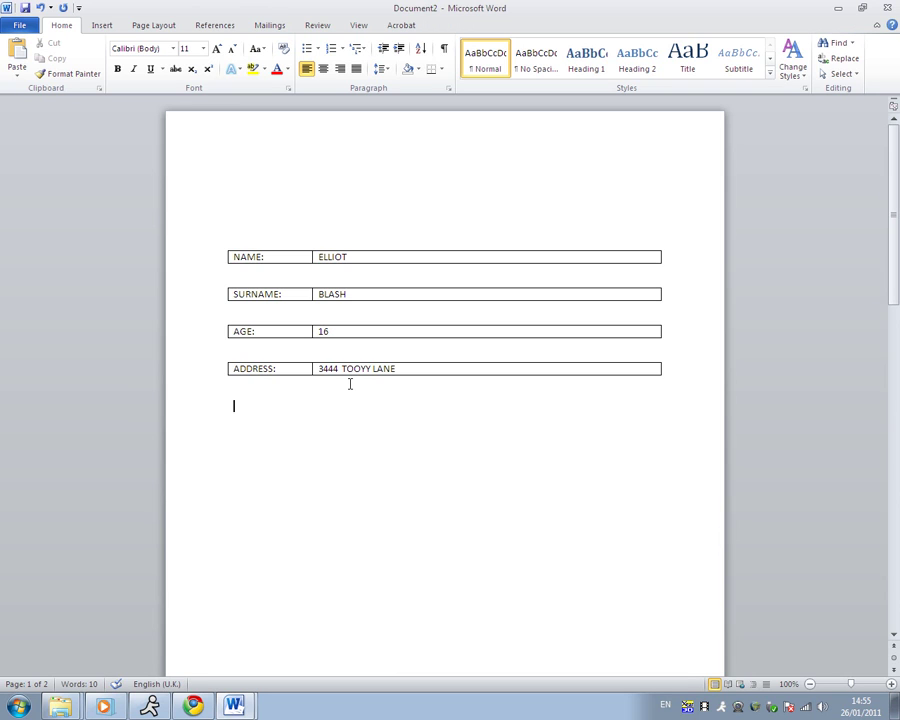
- Delete the extra blank second page from the end of the document
{"action": "left_click", "coordinate": [307, 181]}
{"action": "scroll", "coordinate": [326, 369], "scroll_direction": "down", "scroll_amount": 4}
{"action": "scroll", "coordinate": [326, 369], "scroll_direction": "down", "scroll_amount": 4}
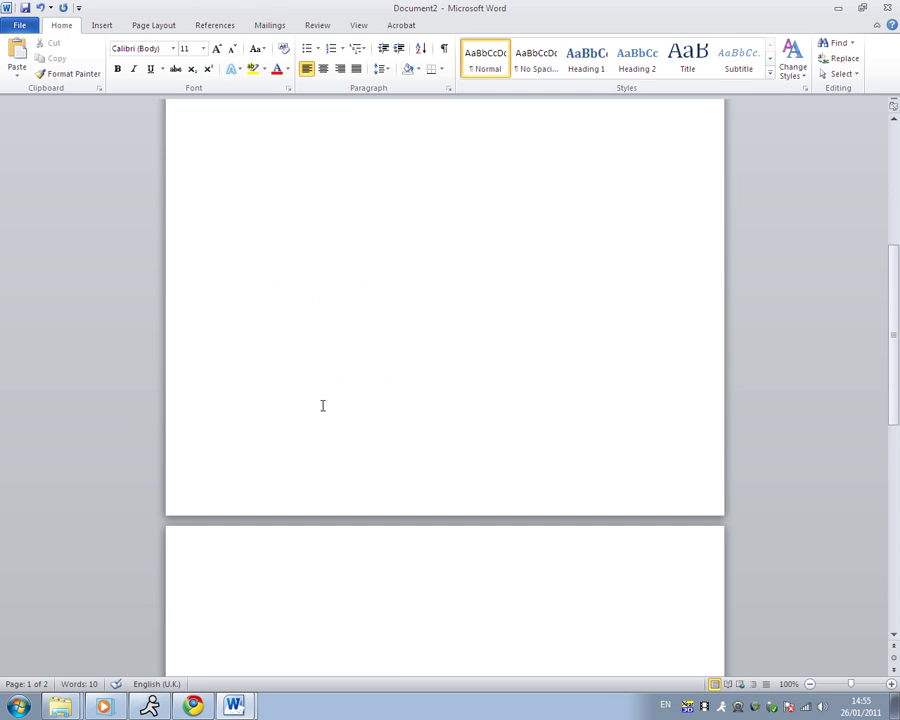
{"action": "left_click", "coordinate": [320, 402]}
{"action": "key", "text": "Delete"}
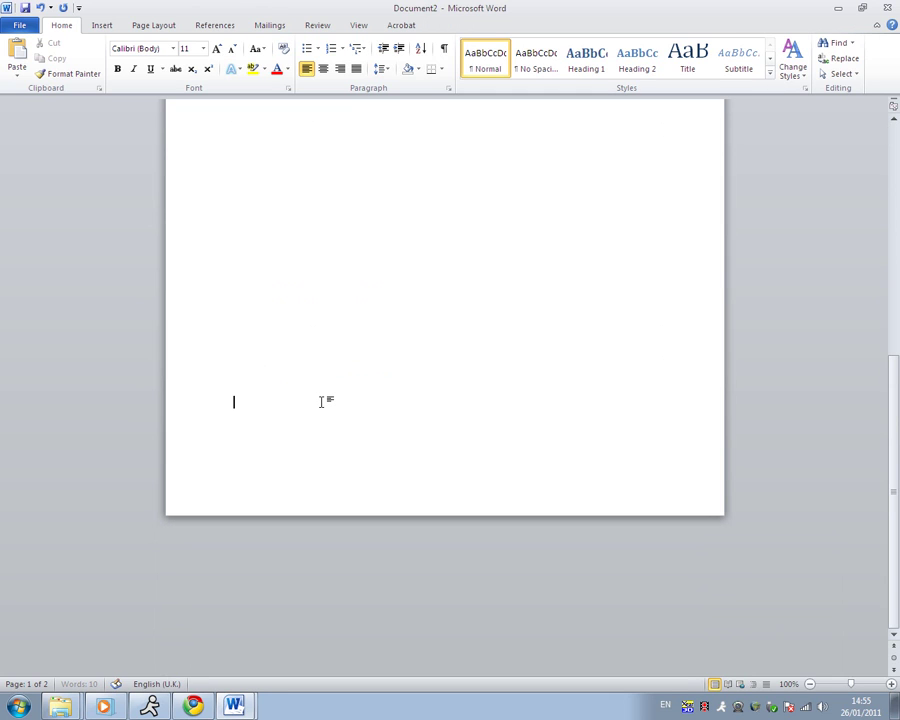
{"action": "scroll", "coordinate": [316, 393], "scroll_direction": "up", "scroll_amount": 8}
{"action": "scroll", "coordinate": [315, 390], "scroll_direction": "down", "scroll_amount": 2}
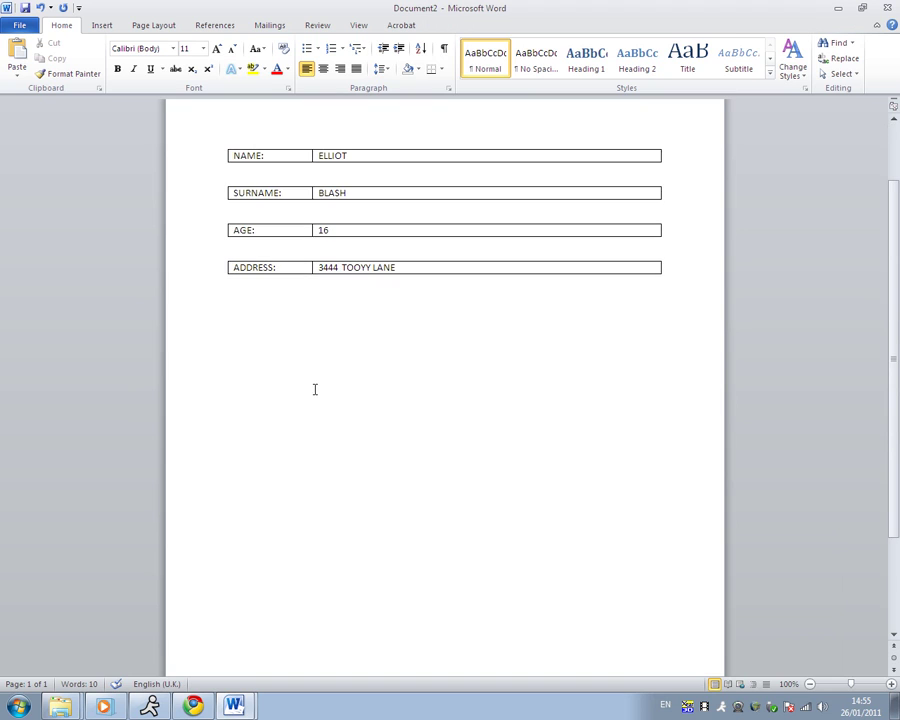
{"action": "scroll", "coordinate": [275, 380], "scroll_direction": "down", "scroll_amount": 3}
- Insert a © symbol near the page bottom and grow its font to size 20
{"action": "double_click", "coordinate": [252, 551]}
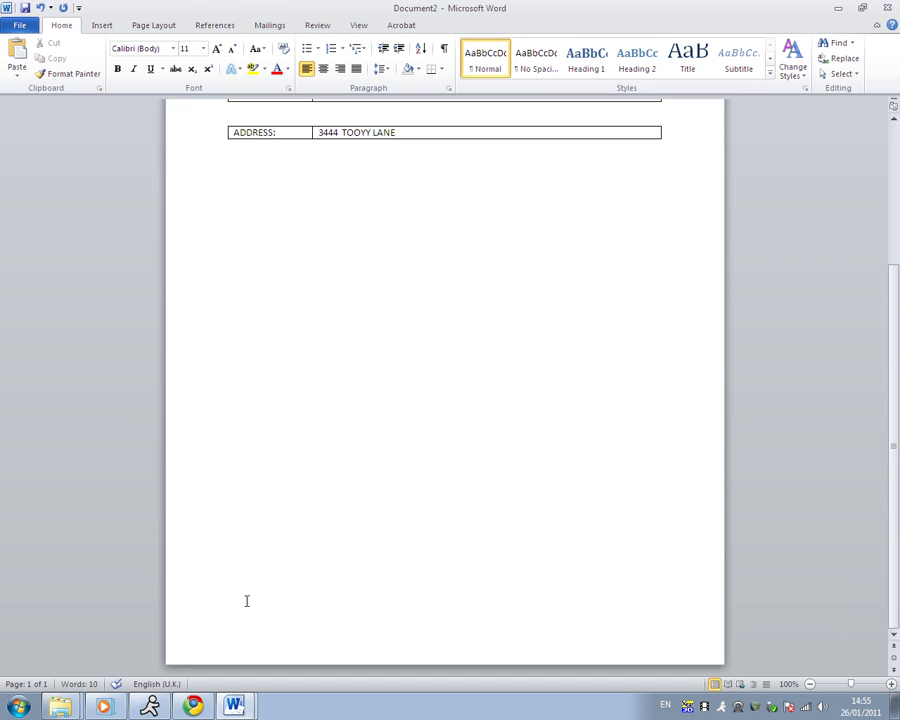
{"action": "left_click", "coordinate": [100, 25]}
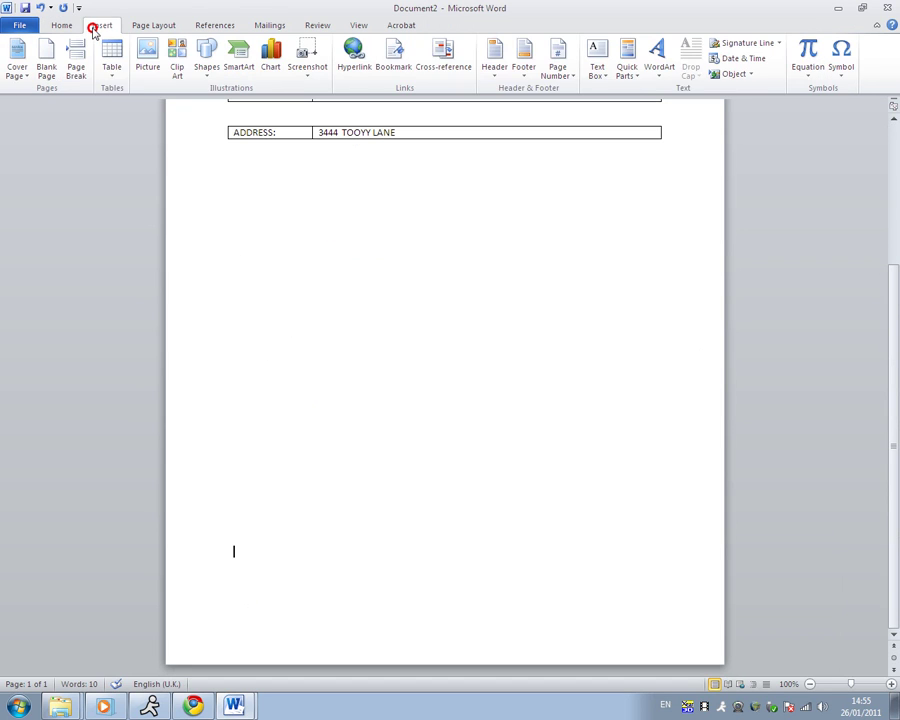
{"action": "left_click", "coordinate": [840, 62]}
{"action": "left_click", "coordinate": [806, 100]}
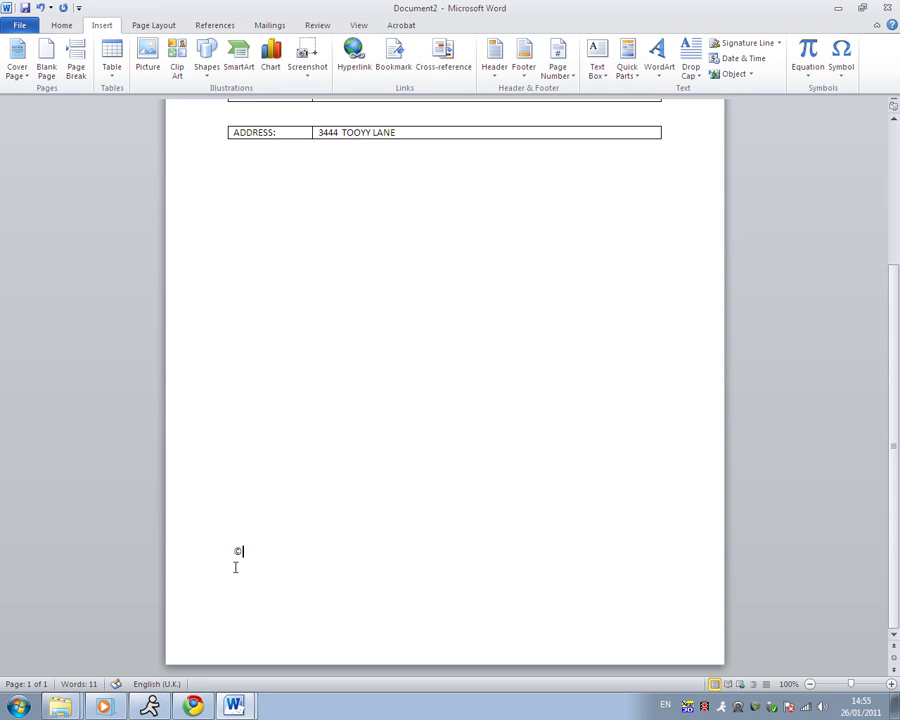
{"action": "left_click", "coordinate": [214, 556]}
{"action": "left_click", "coordinate": [62, 24]}
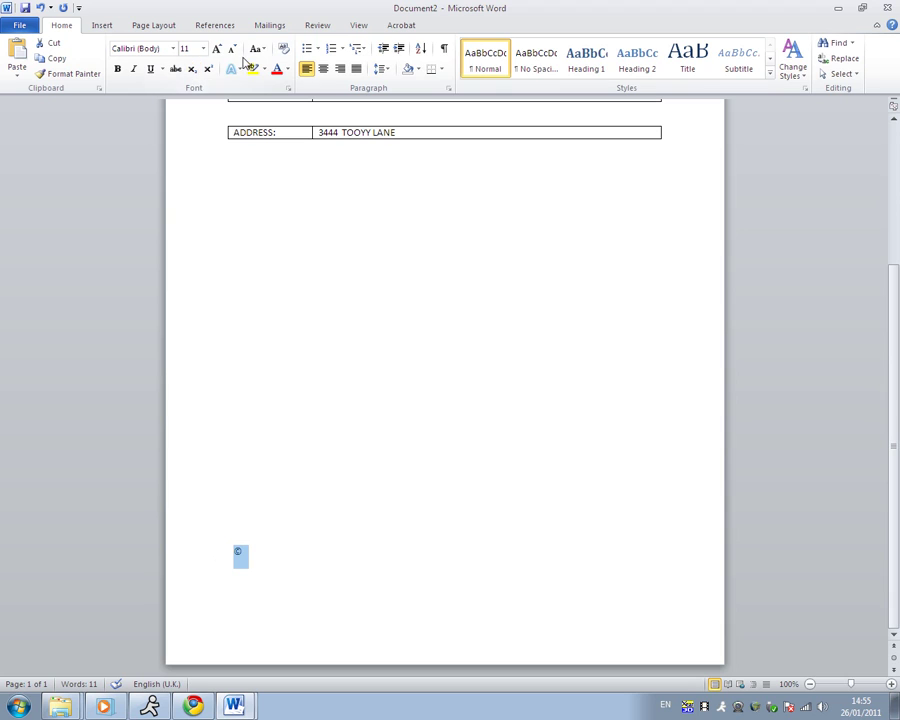
{"action": "left_click", "coordinate": [217, 48]}
{"action": "left_click", "coordinate": [217, 48]}
{"action": "left_click", "coordinate": [217, 48]}
{"action": "left_click", "coordinate": [217, 48]}
{"action": "left_click", "coordinate": [217, 48]}
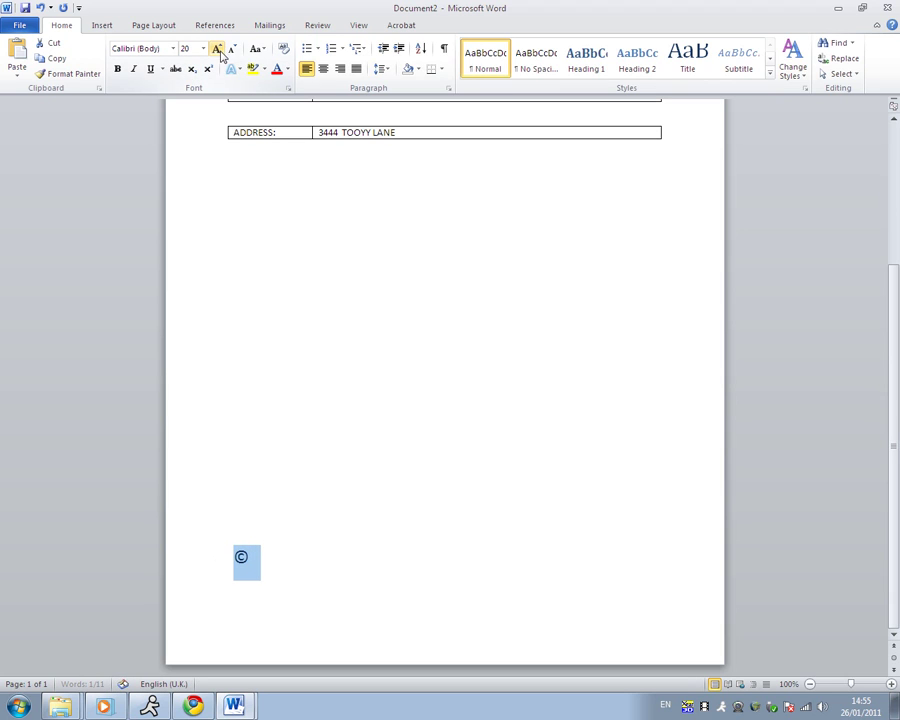
{"action": "left_click", "coordinate": [290, 290]}
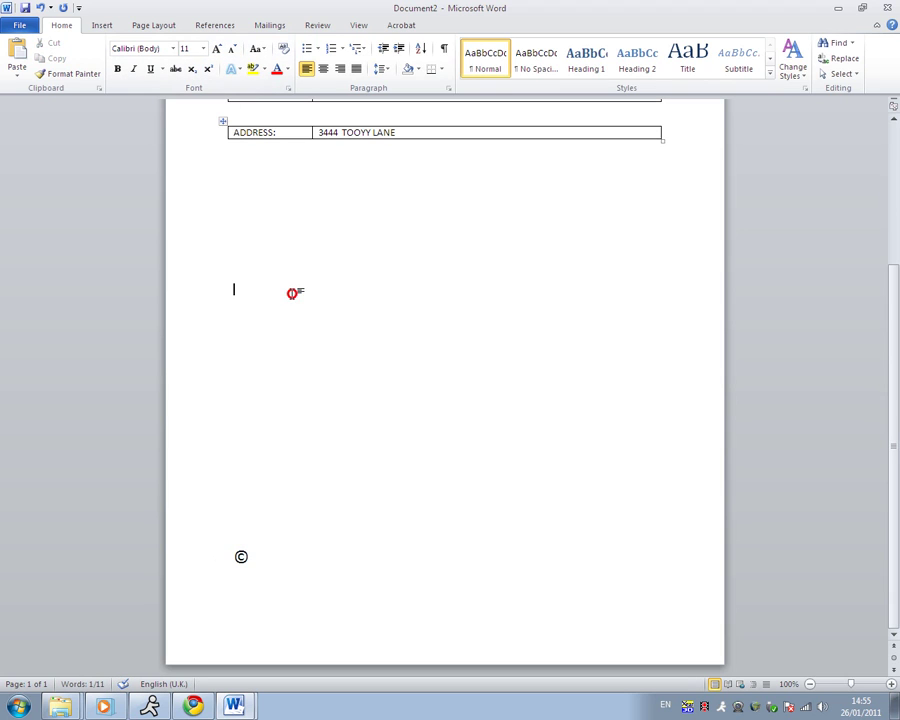
- Scroll back up to review the form above the table
{"action": "scroll", "coordinate": [275, 207], "scroll_direction": "up", "scroll_amount": 4}
{"action": "left_click", "coordinate": [273, 173]}
{"action": "scroll", "coordinate": [288, 376], "scroll_direction": "down", "scroll_amount": 3}
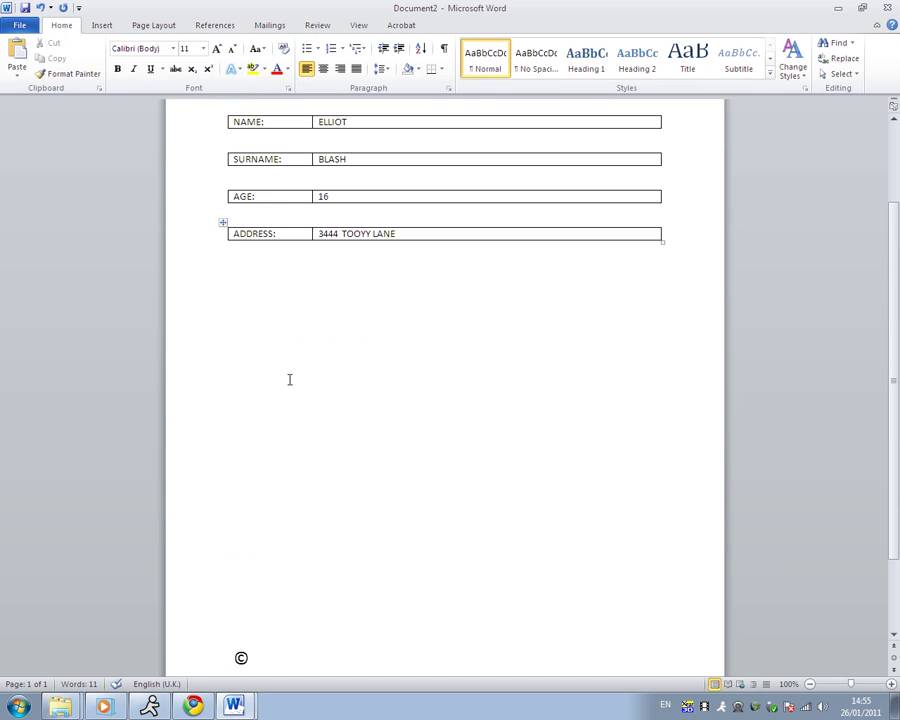
{"action": "scroll", "coordinate": [293, 355], "scroll_direction": "up", "scroll_amount": 1}
{"action": "scroll", "coordinate": [294, 350], "scroll_direction": "down", "scroll_amount": 3}
{"action": "scroll", "coordinate": [294, 350], "scroll_direction": "up", "scroll_amount": 1}
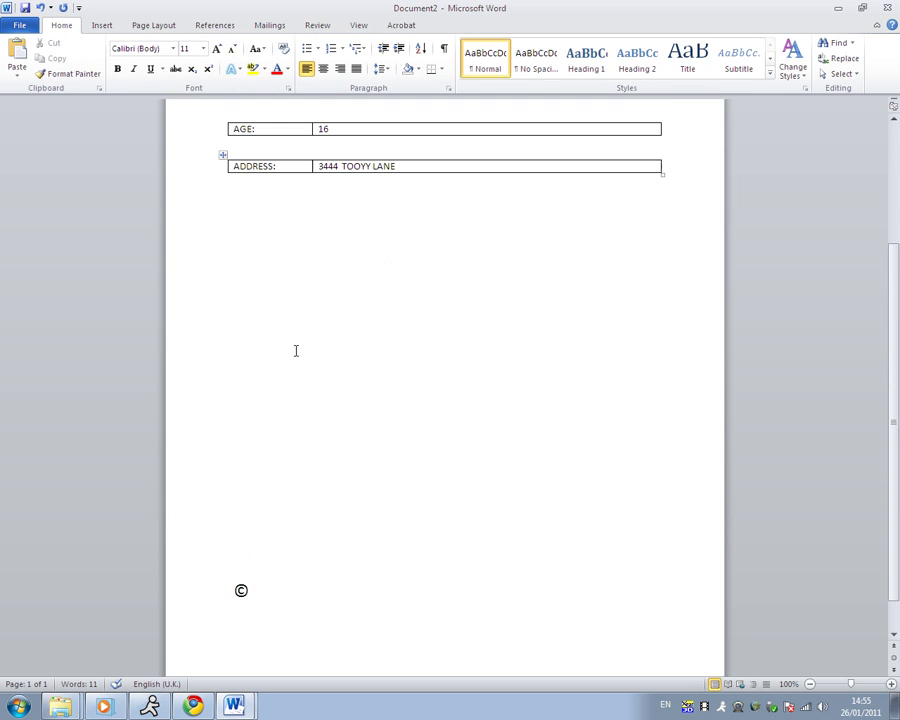
- Insert a Simple Text Box, move it below the ADDRESS row, and widen it to the table width
{"action": "left_click", "coordinate": [104, 27]}
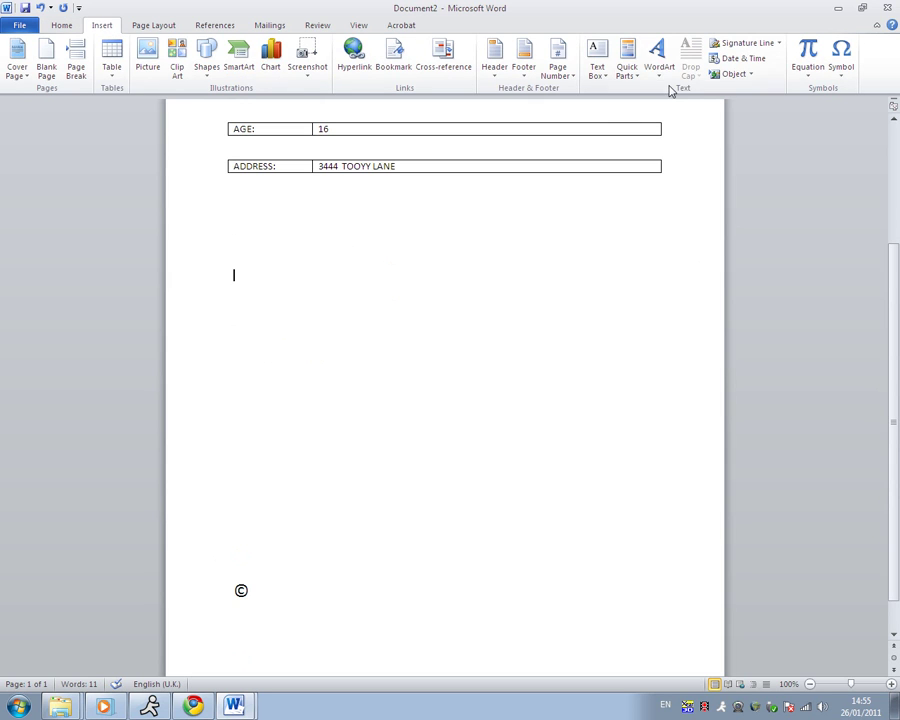
{"action": "left_click", "coordinate": [597, 62]}
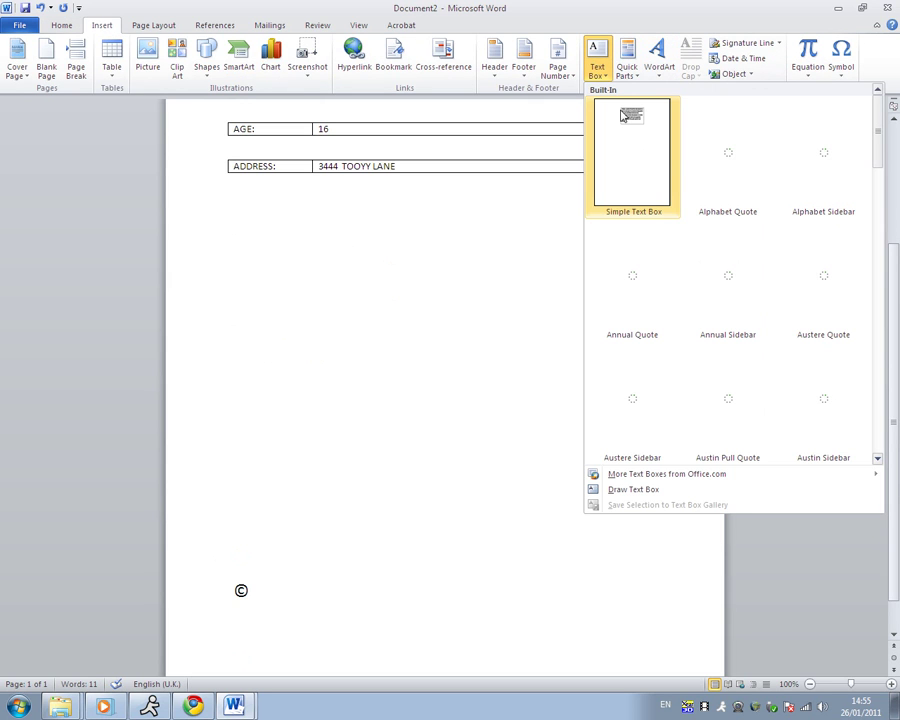
{"action": "left_click", "coordinate": [635, 128]}
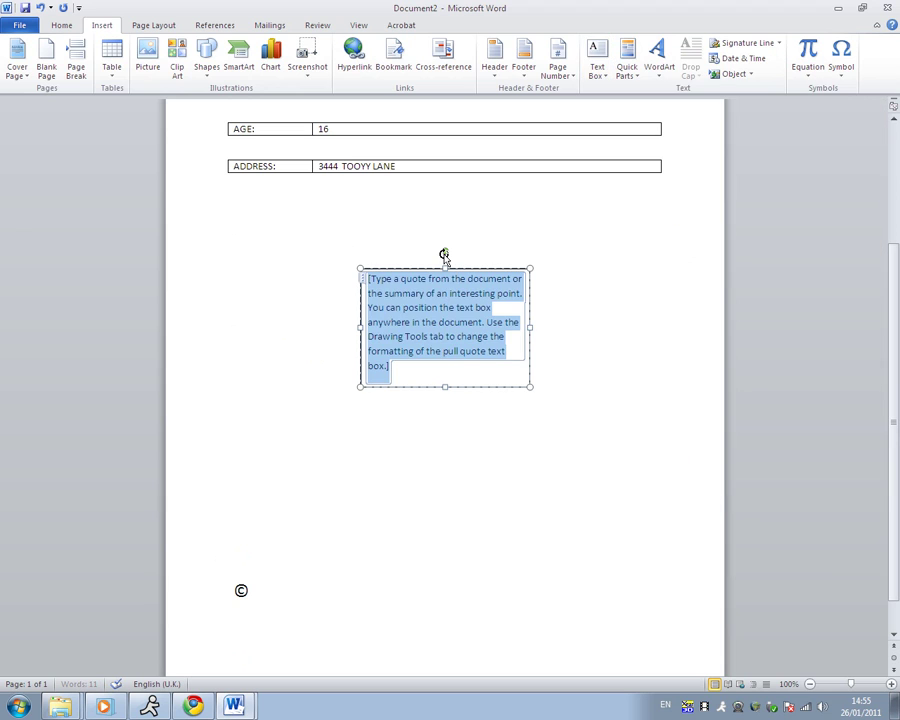
{"action": "left_click", "coordinate": [458, 268]}
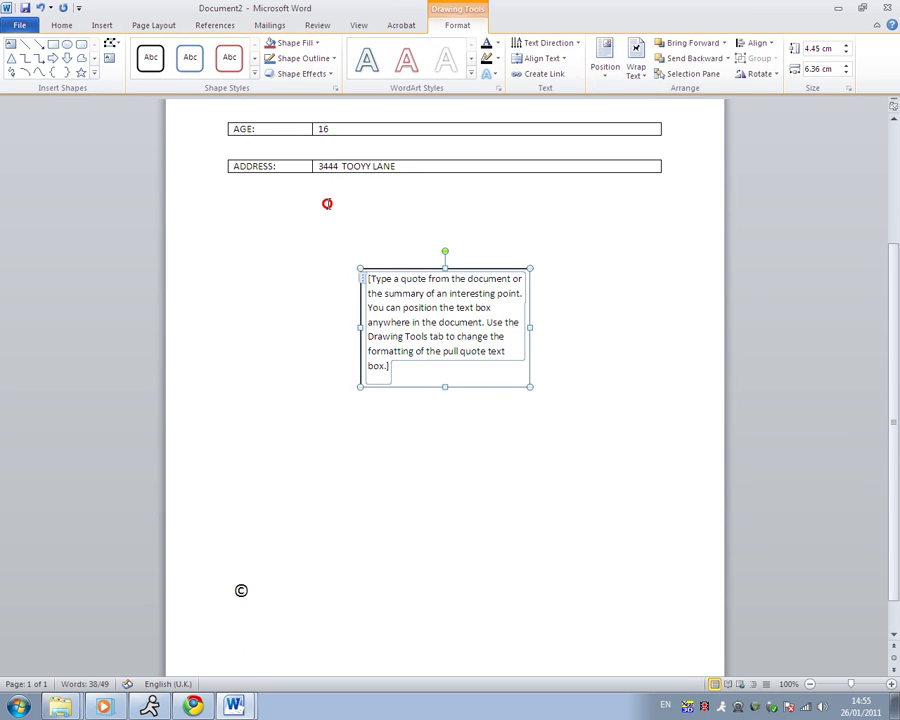
{"action": "left_click_drag", "start_coordinate": [406, 275], "coordinate": [274, 211]}
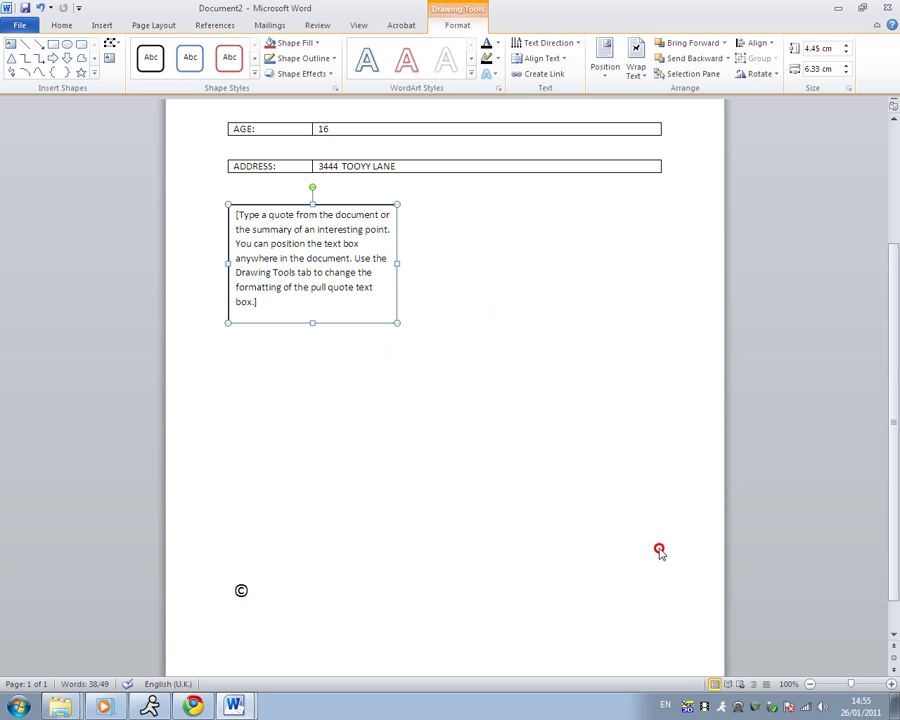
{"action": "left_click_drag", "start_coordinate": [659, 551], "coordinate": [659, 549]}
{"action": "left_click", "coordinate": [238, 222]}
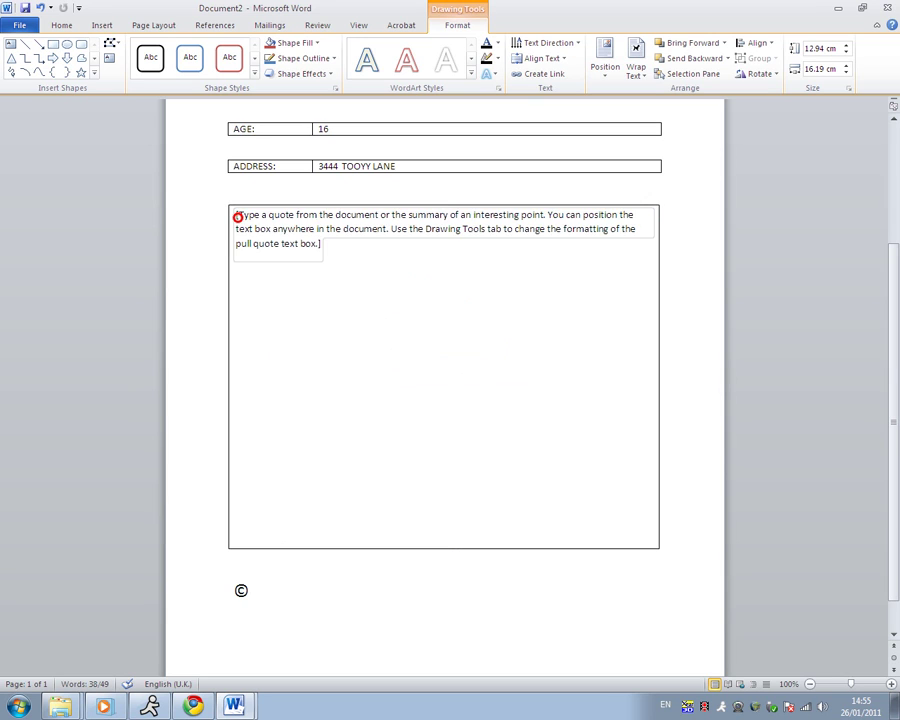
- Replace the text box placeholder with WHY: in bold, italic and underline
{"action": "type", "text": "WHY:"}
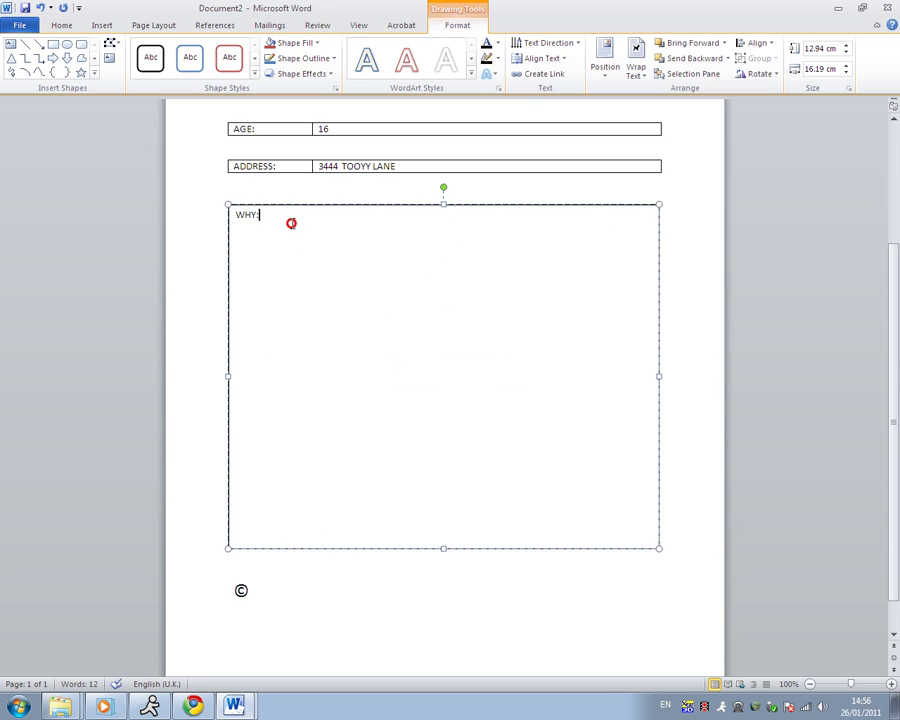
{"action": "left_click", "coordinate": [231, 213]}
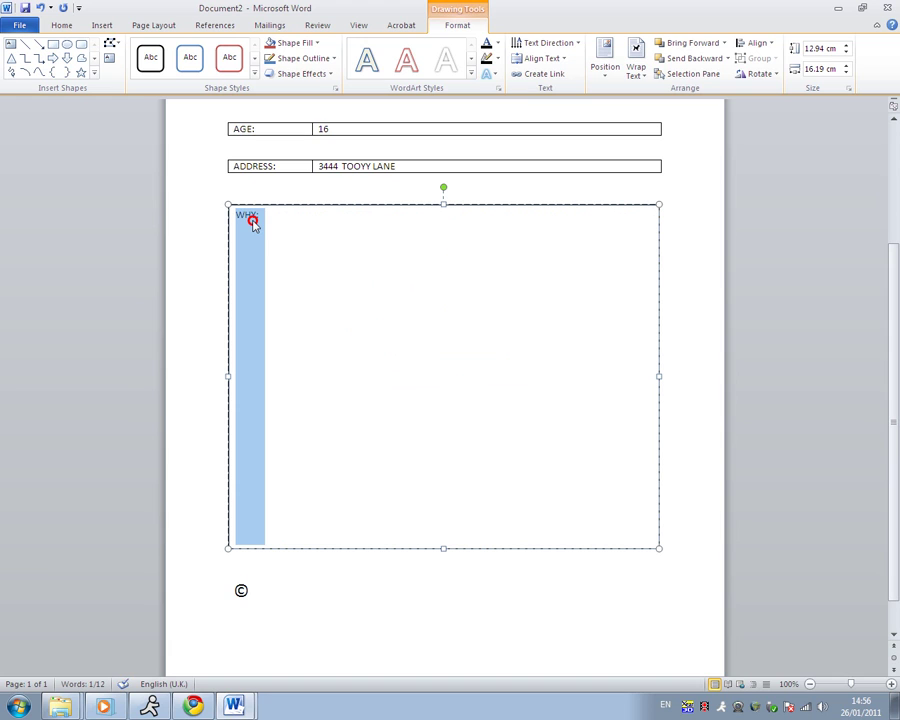
{"action": "key", "text": "ctrl+b"}
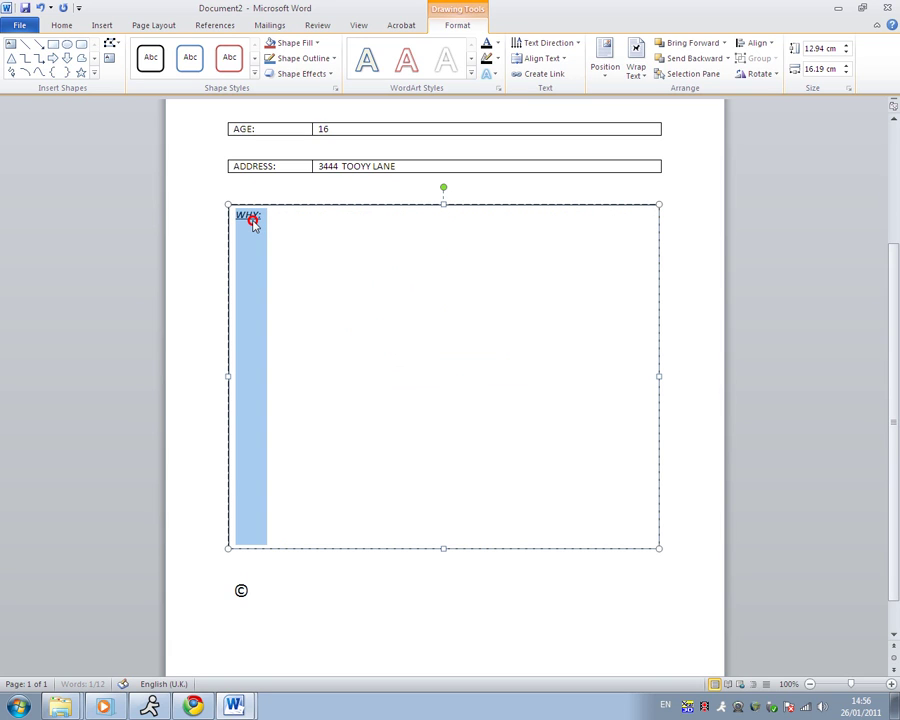
{"action": "key", "text": "ctrl+i"}
{"action": "key", "text": "ctrl+u"}
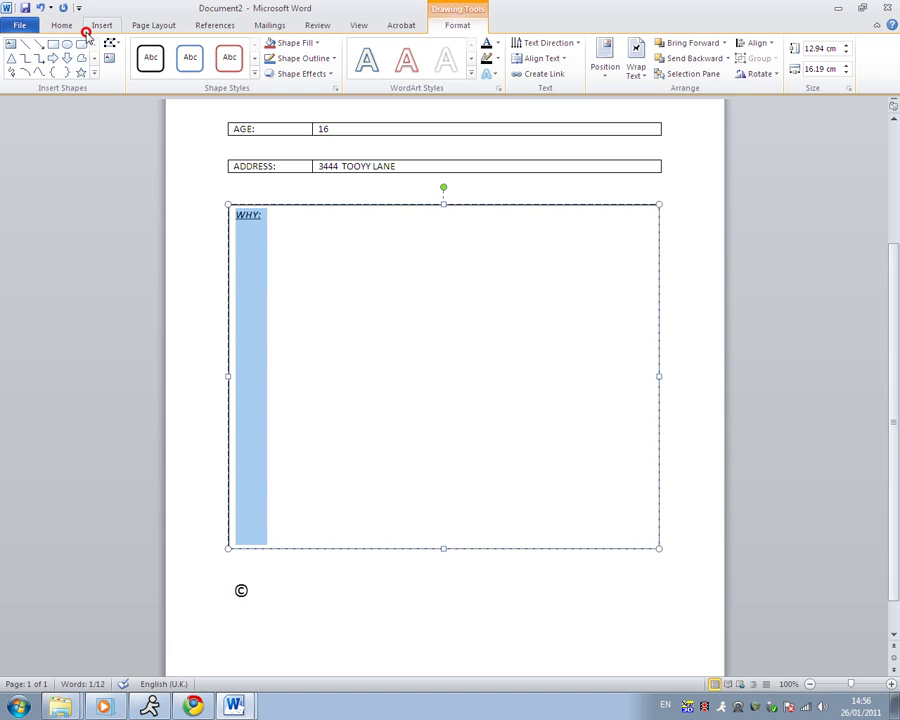
{"action": "left_click", "coordinate": [52, 22]}
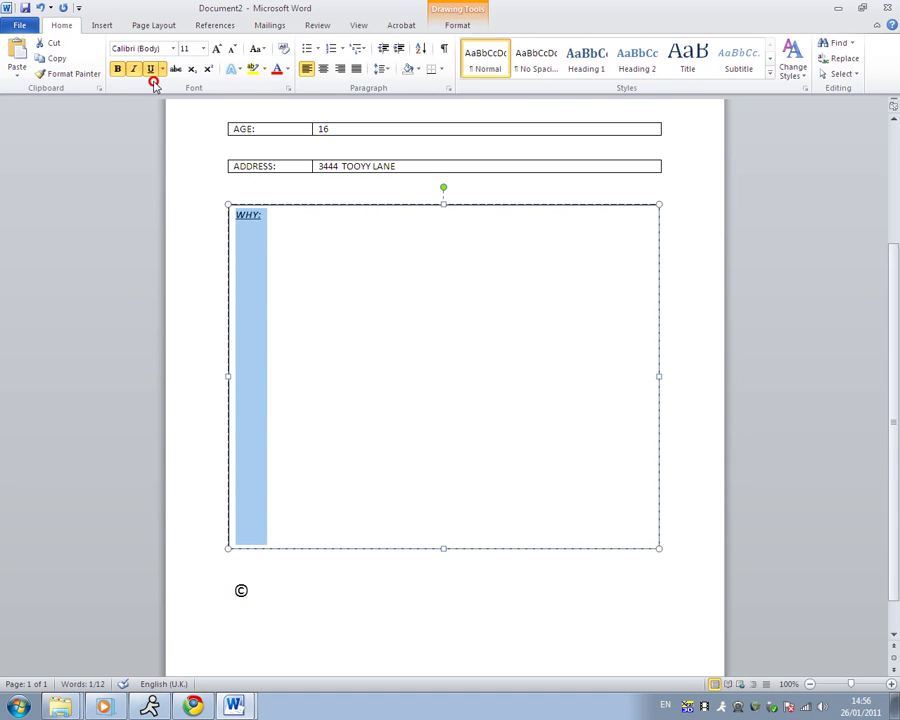
- Start a new line under WHY: with bold, italic and underline switched off
{"action": "left_click", "coordinate": [285, 221]}
{"action": "key", "text": "Return"}
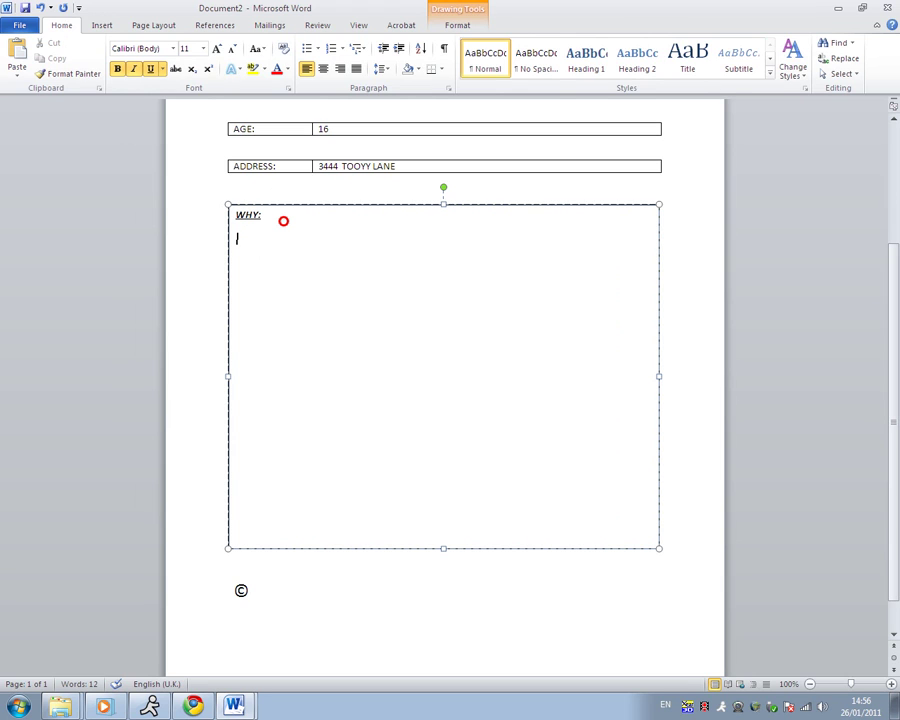
{"action": "key", "text": "ctrl+b"}
{"action": "key", "text": "ctrl+i"}
{"action": "key", "text": "ctrl+u"}
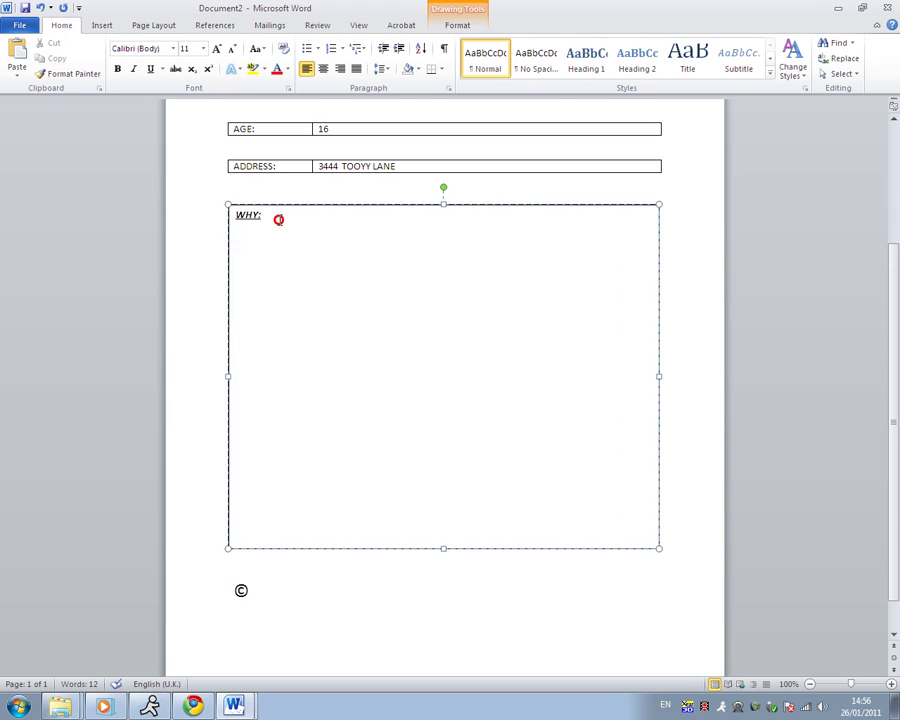
- Type an underscore writing line, paste copies of it, and delete the stray short fragments
{"action": "type", "text": "_________________"}
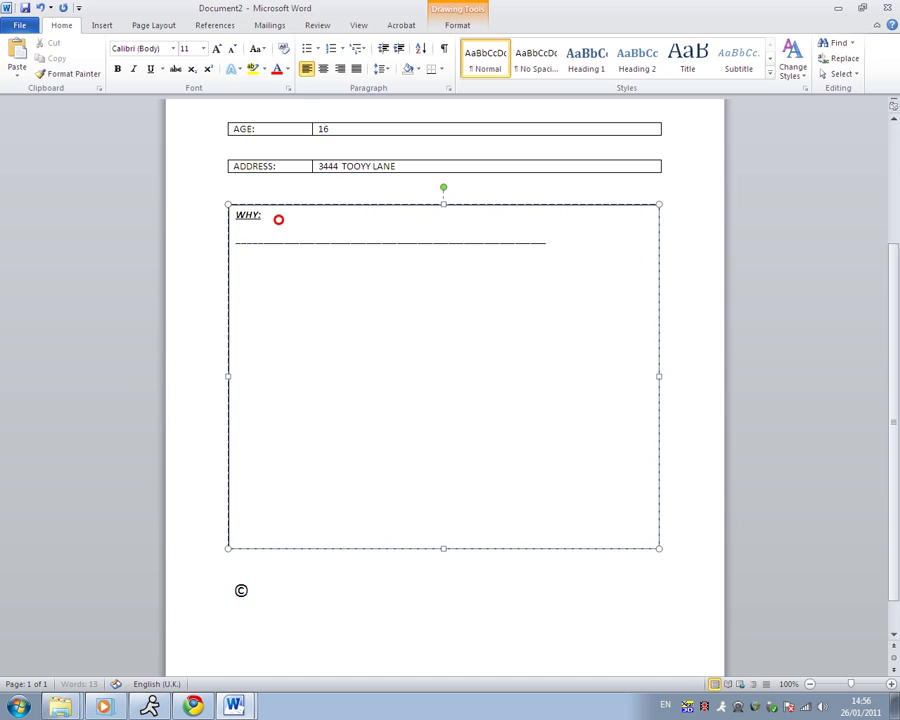
{"action": "type", "text": "________________________"}
{"action": "left_click_drag", "start_coordinate": [267, 257], "coordinate": [234, 244]}
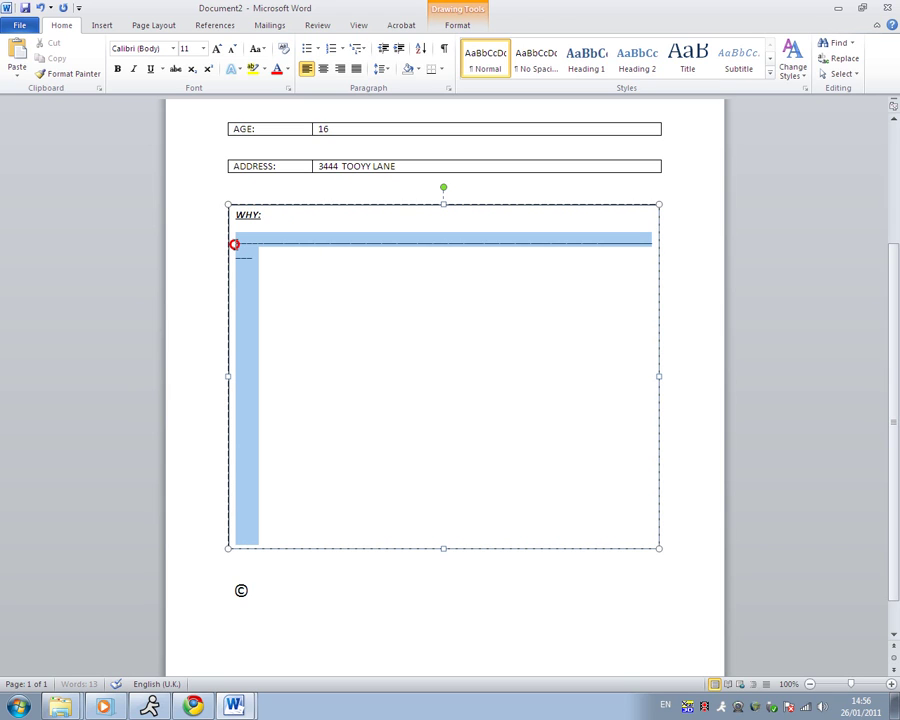
{"action": "key", "text": "ctrl+c"}
{"action": "key", "text": "ctrl+v"}
{"action": "key", "text": "ctrl+v"}
{"action": "key", "text": "ctrl+v"}
{"action": "key", "text": "ctrl+v"}
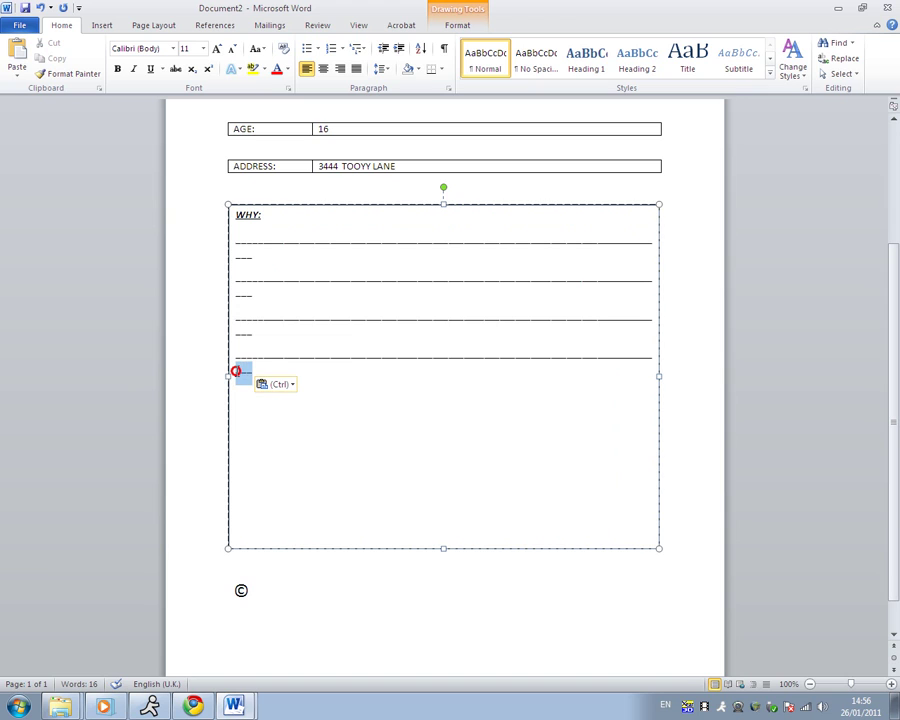
{"action": "left_click", "coordinate": [257, 357]}
{"action": "left_click_drag", "start_coordinate": [252, 334], "coordinate": [240, 276]}
{"action": "key", "text": "BackSpace"}
{"action": "double_click", "coordinate": [239, 277]}
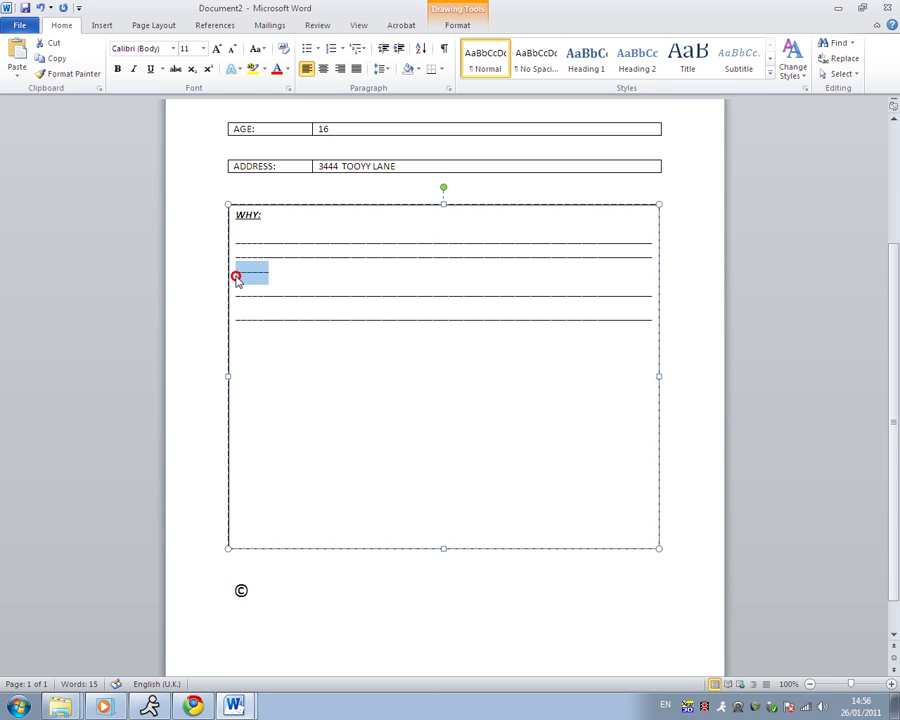
{"action": "key", "text": "Delete"}
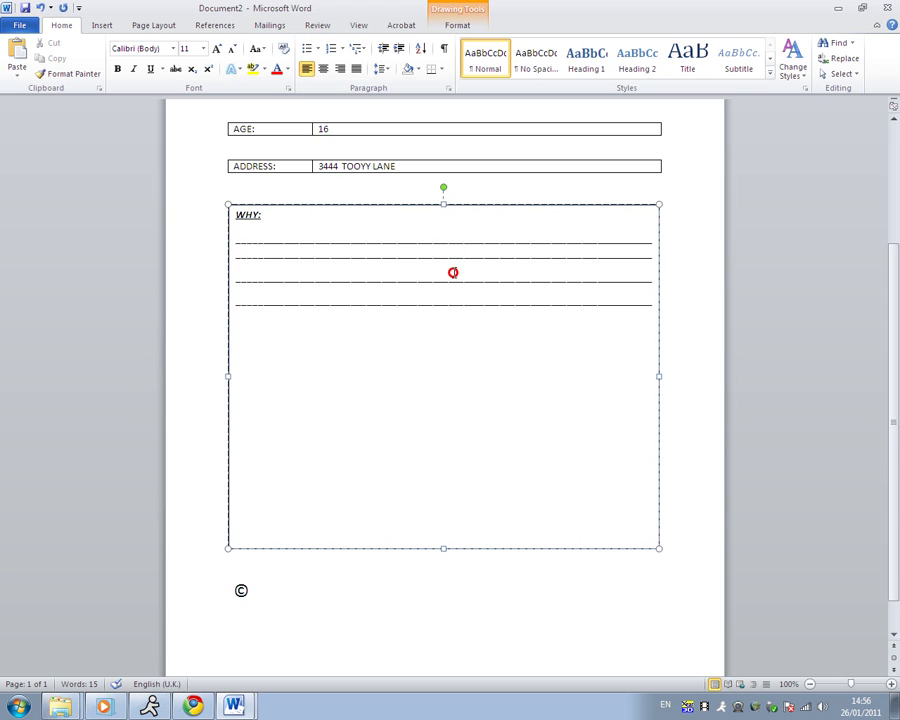
- Paste more copies of the four underscore lines until the WHY box is full
{"action": "left_click_drag", "start_coordinate": [453, 272], "coordinate": [242, 249]}
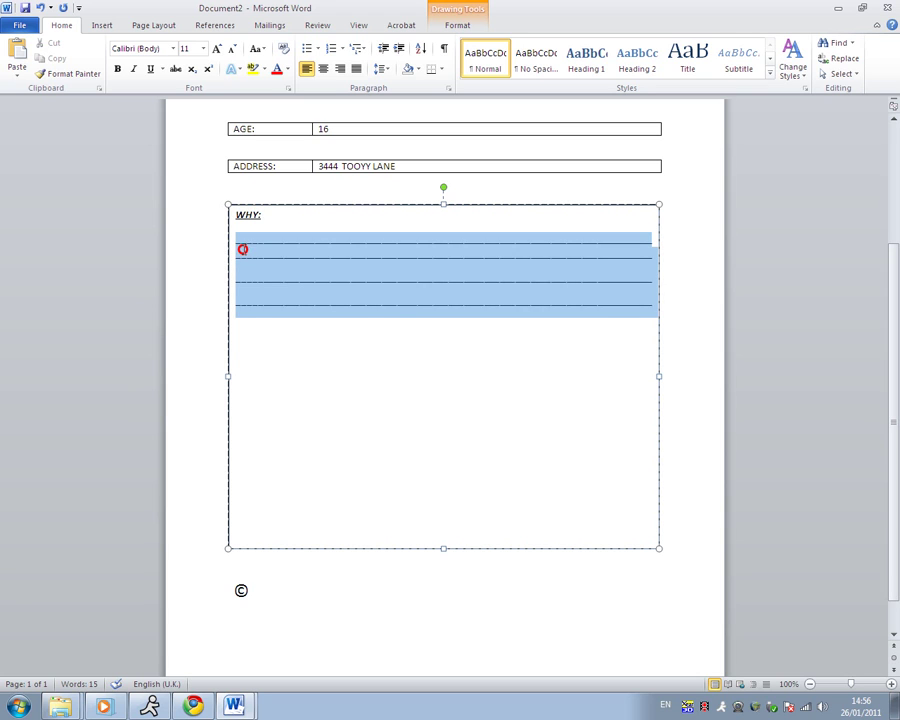
{"action": "left_click", "coordinate": [303, 284]}
{"action": "key", "text": "ctrl+v"}
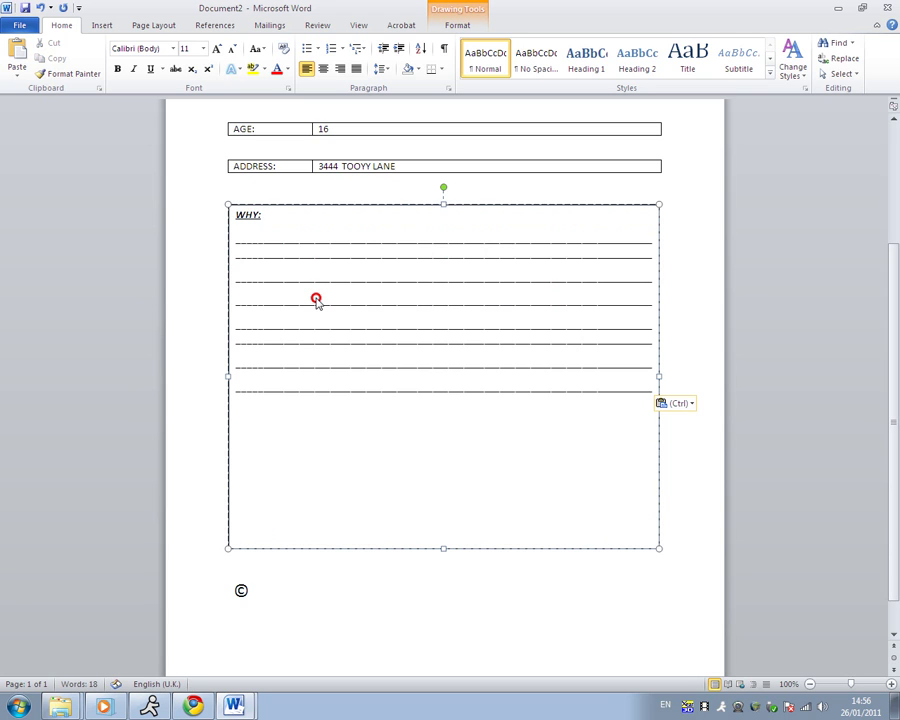
{"action": "key", "text": "ctrl+v"}
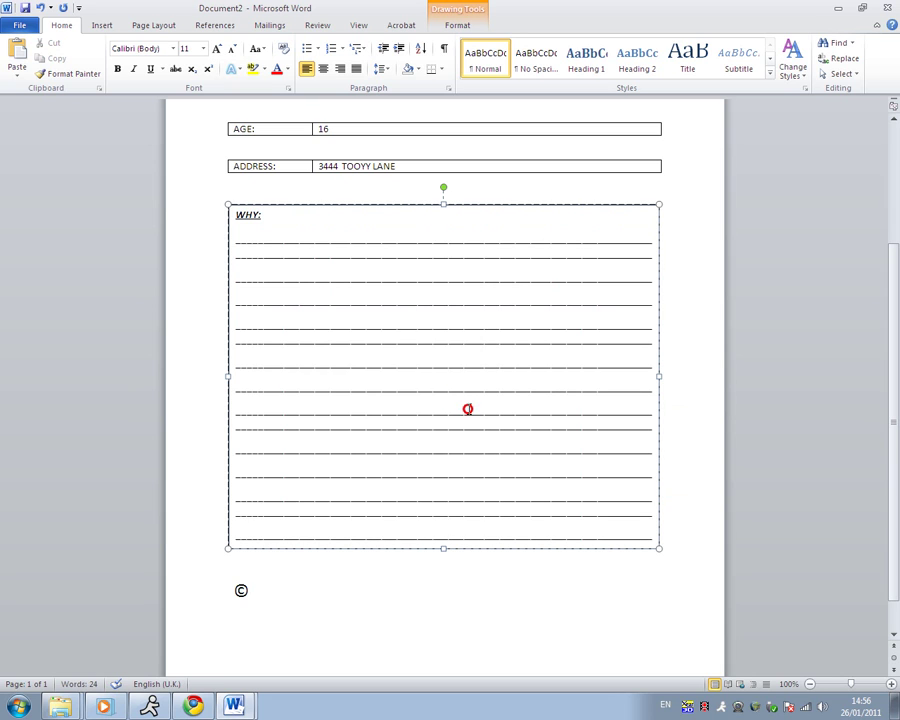
{"action": "left_click_drag", "start_coordinate": [264, 238], "coordinate": [638, 550]}
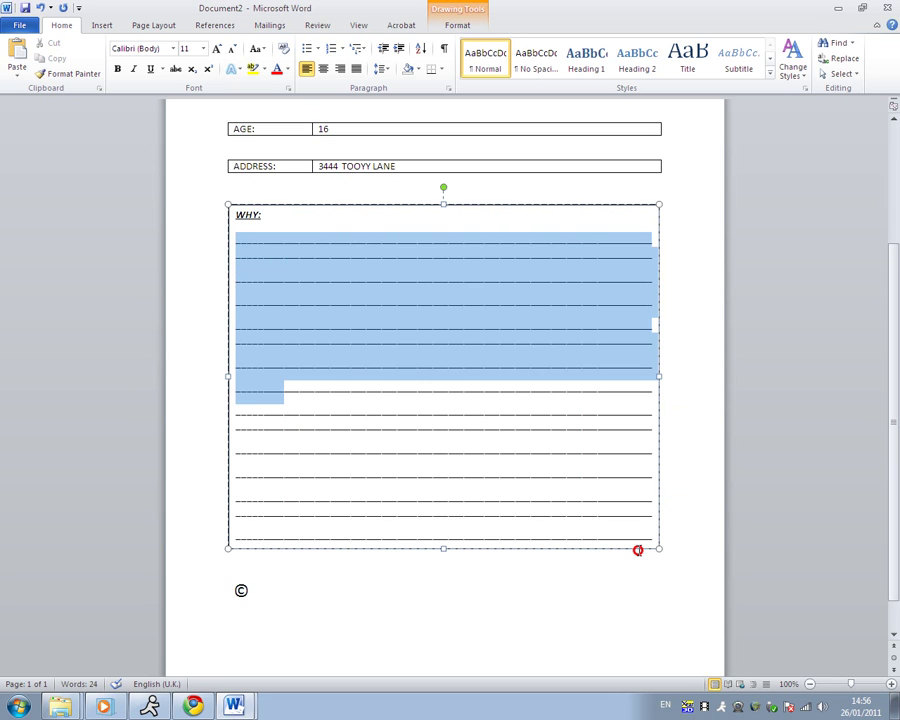
{"action": "left_click", "coordinate": [702, 346]}
- Type THANKS FOR DOING THIS SURVEY! beside the © symbol, correcting the typos
{"action": "scroll", "coordinate": [495, 541], "scroll_direction": "down", "scroll_amount": 1}
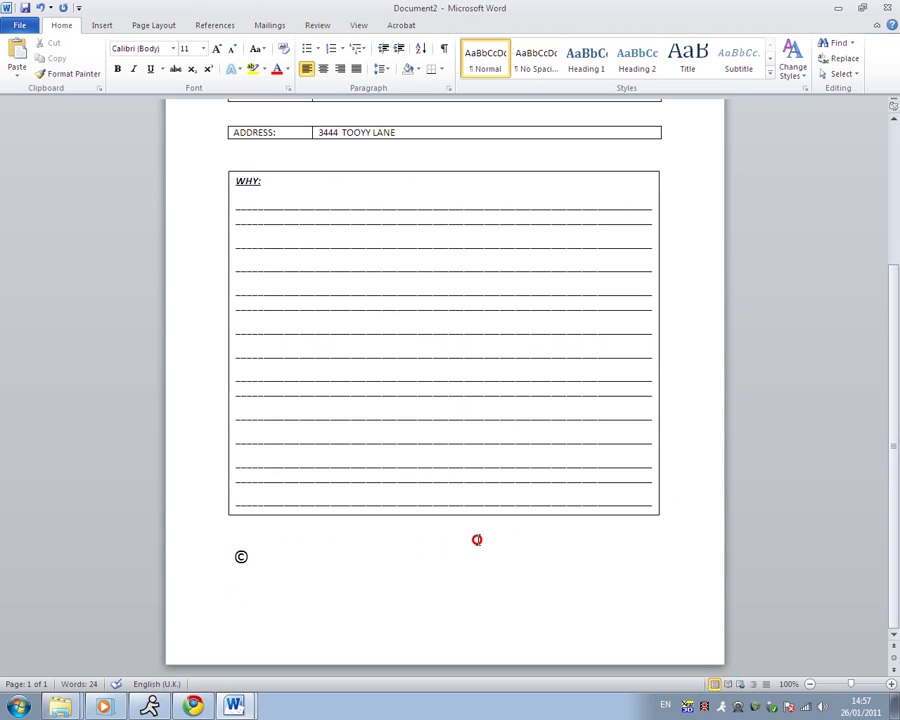
{"action": "left_click", "coordinate": [338, 560]}
{"action": "type", "text": "THASNKS"}
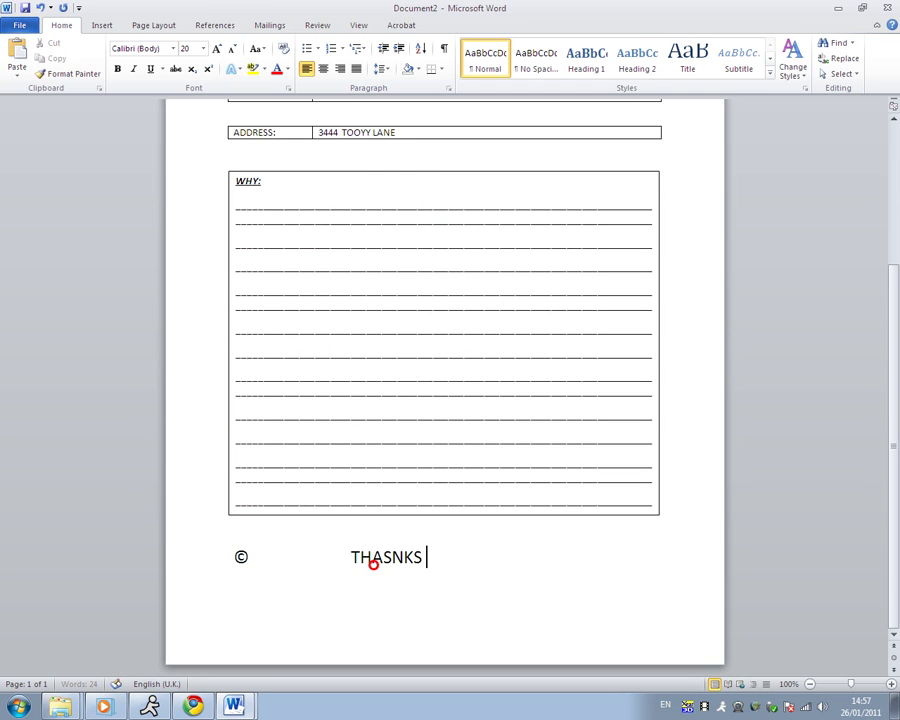
{"action": "key", "text": "BackSpace"}
{"action": "key", "text": "BackSpace"}
{"action": "key", "text": "BackSpace"}
{"action": "key", "text": "BackSpace"}
{"action": "key", "text": "BackSpace"}
{"action": "type", "text": "NKS FOR "}
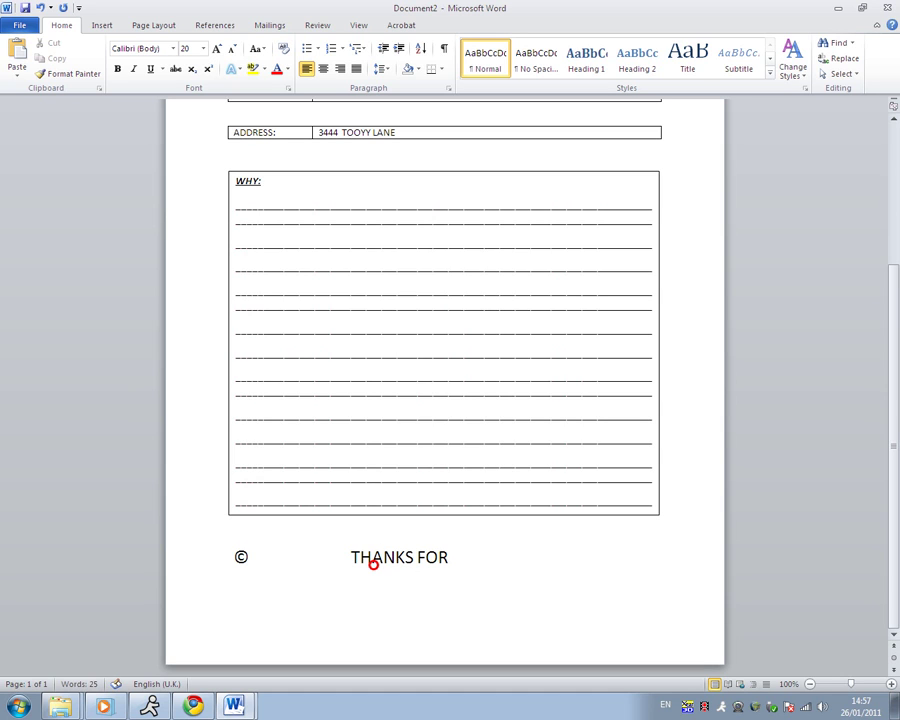
{"action": "type", "text": "DOING THU"}
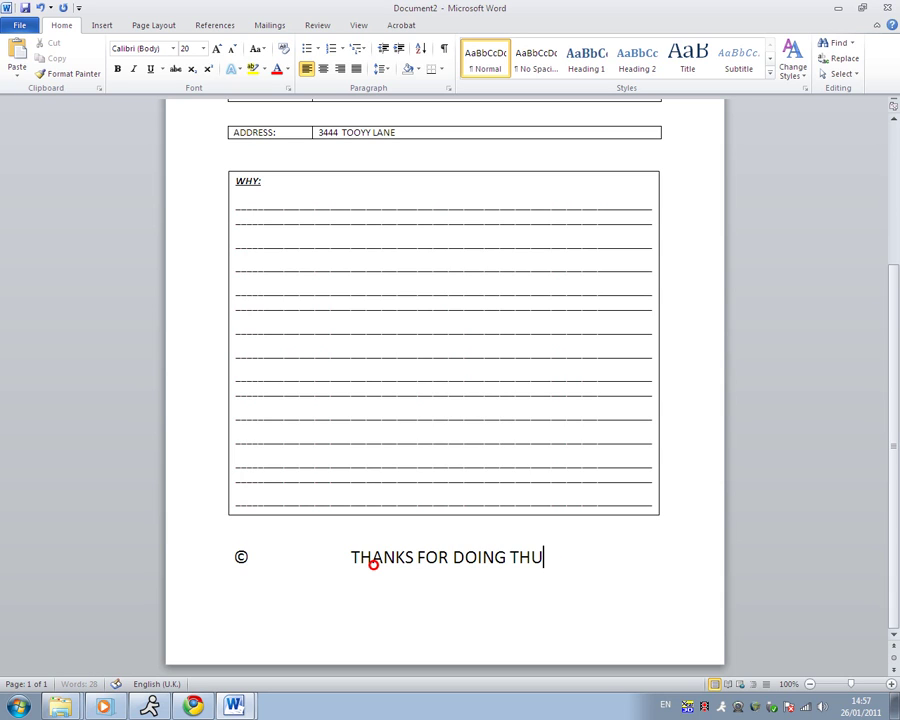
{"action": "key", "text": "BackSpace"}
{"action": "type", "text": "IS SURVEY"}
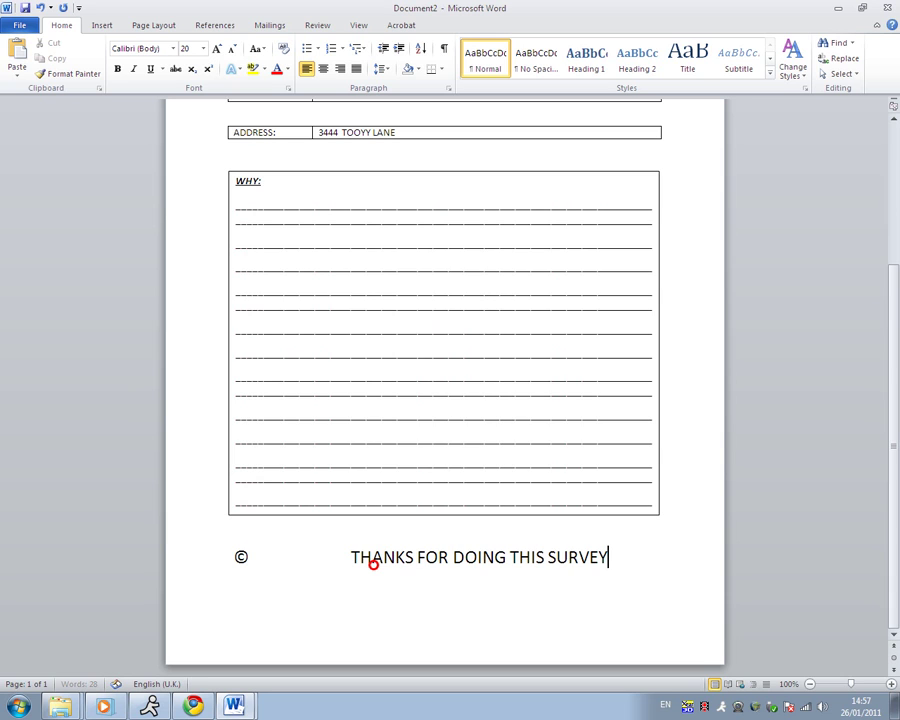
{"action": "type", "text": "!"}
- Remove the leading spaces before THANKS and underline the whole thank-you line
{"action": "left_click", "coordinate": [348, 558]}
{"action": "key", "text": "BackSpace"}
{"action": "key", "text": "BackSpace"}
{"action": "key", "text": "BackSpace"}
{"action": "key", "text": "BackSpace"}
{"action": "key", "text": "BackSpace"}
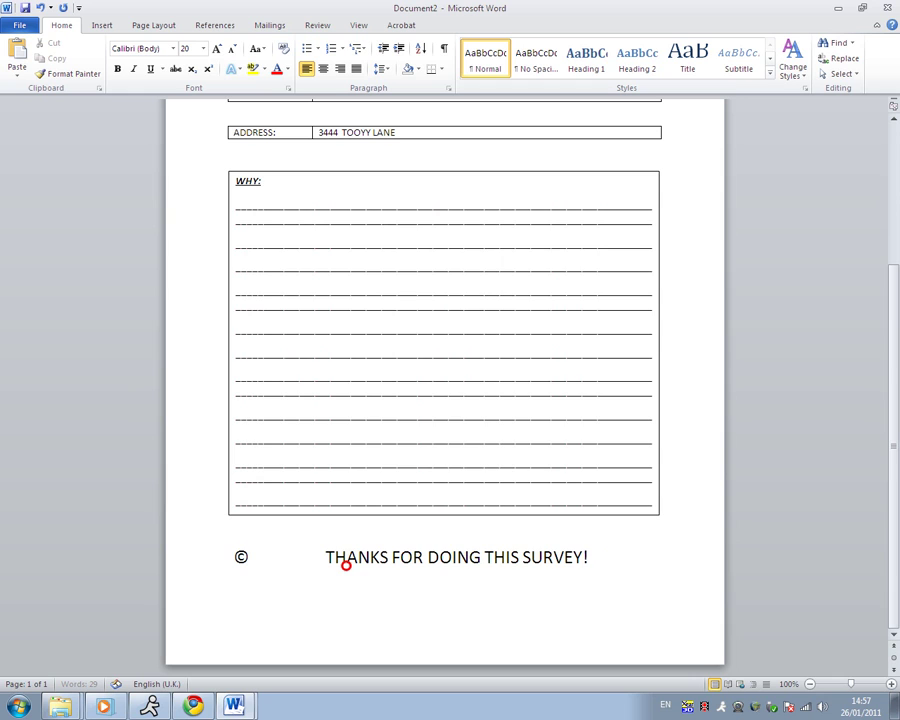
{"action": "key", "text": "BackSpace"}
{"action": "left_click_drag", "start_coordinate": [620, 553], "coordinate": [361, 557]}
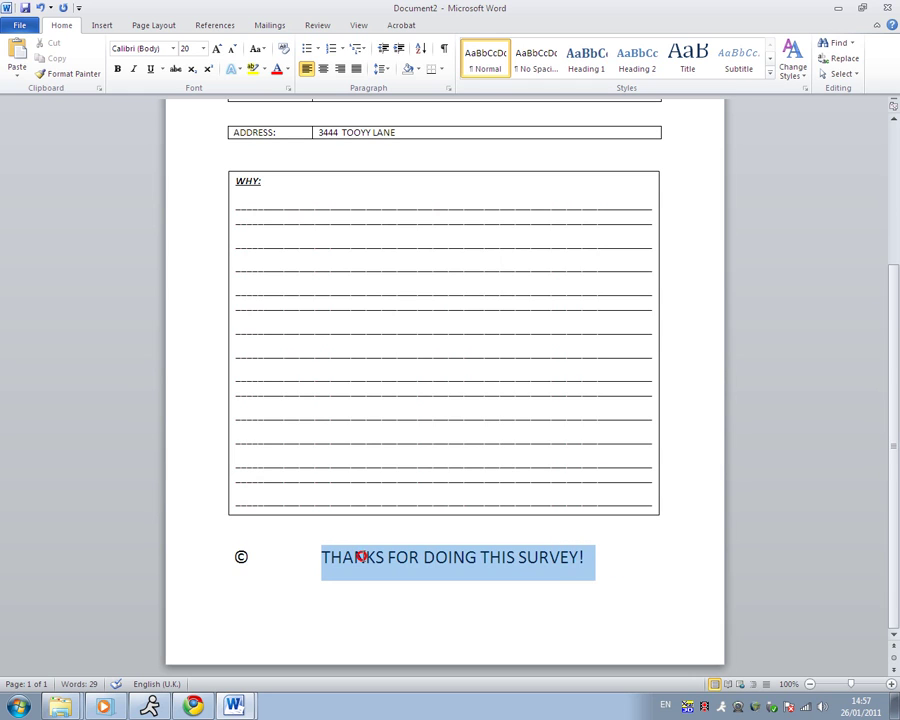
{"action": "key", "text": "ctrl+u"}
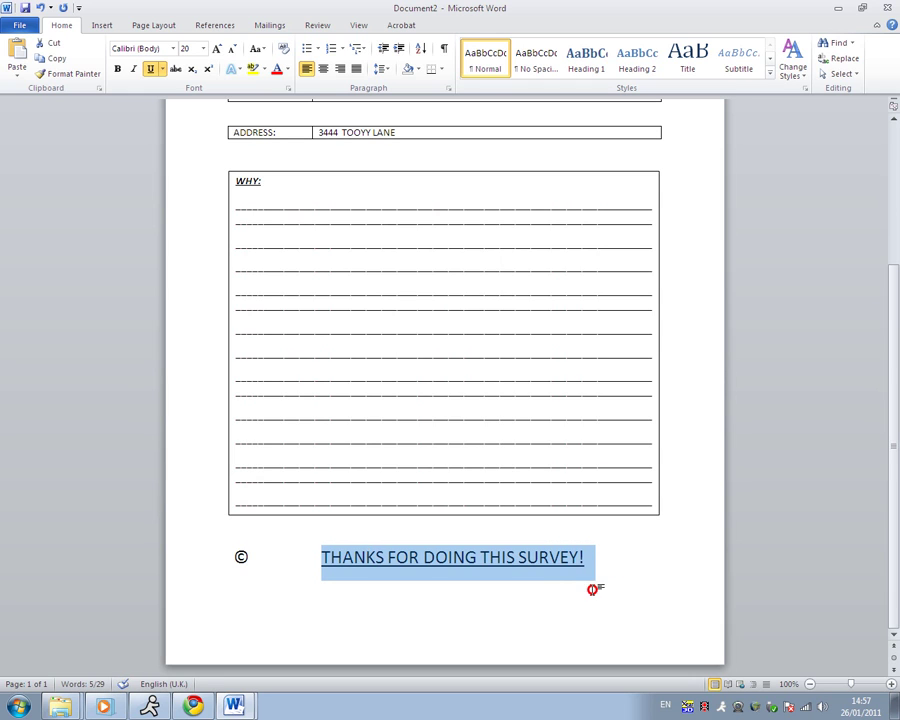
{"action": "left_click", "coordinate": [604, 558]}
- Insert the green juggling-boxes clip art on the empty top line above the NAME table
{"action": "scroll", "coordinate": [604, 558], "scroll_direction": "up", "scroll_amount": 5}
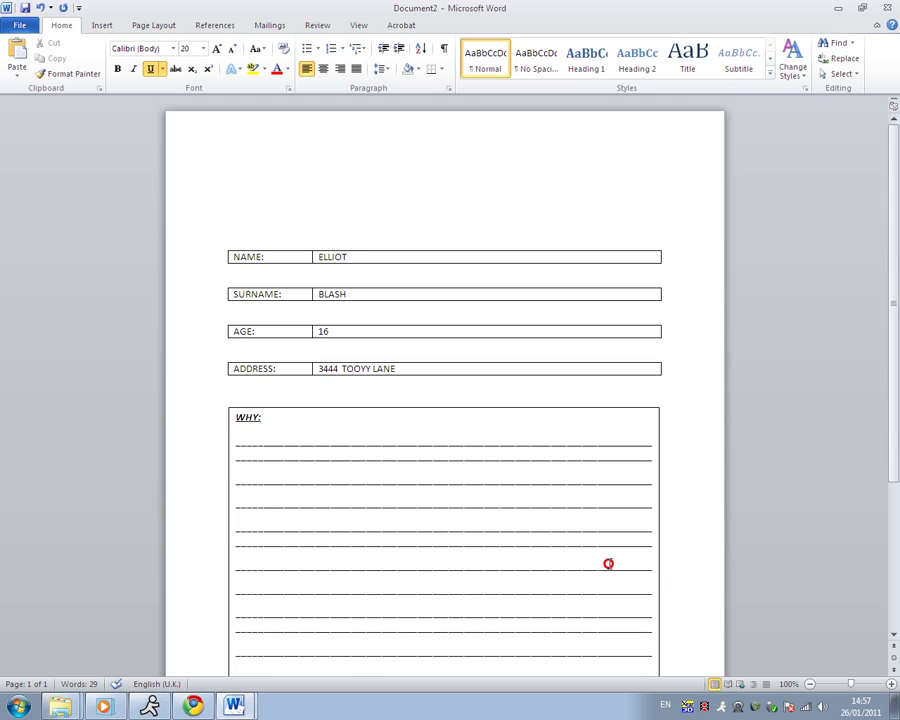
{"action": "left_click", "coordinate": [325, 187]}
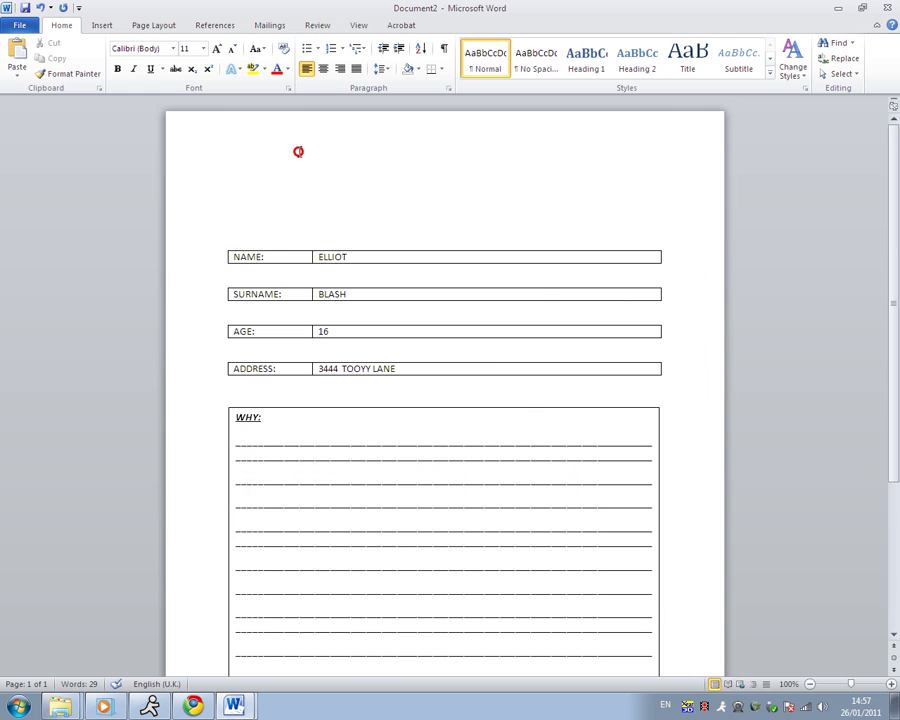
{"action": "left_click", "coordinate": [103, 26]}
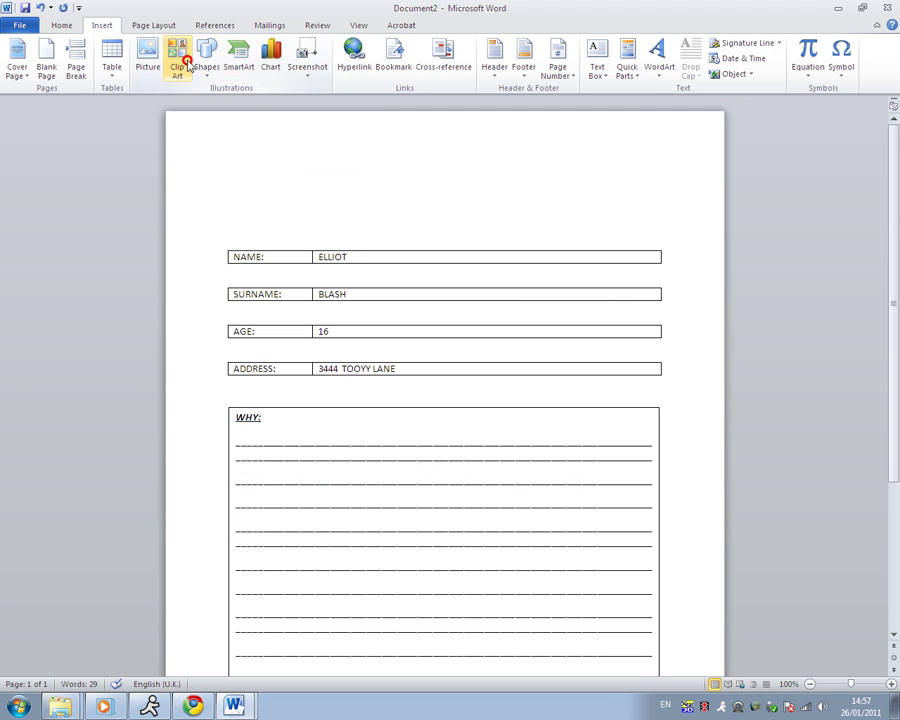
{"action": "left_click", "coordinate": [180, 62]}
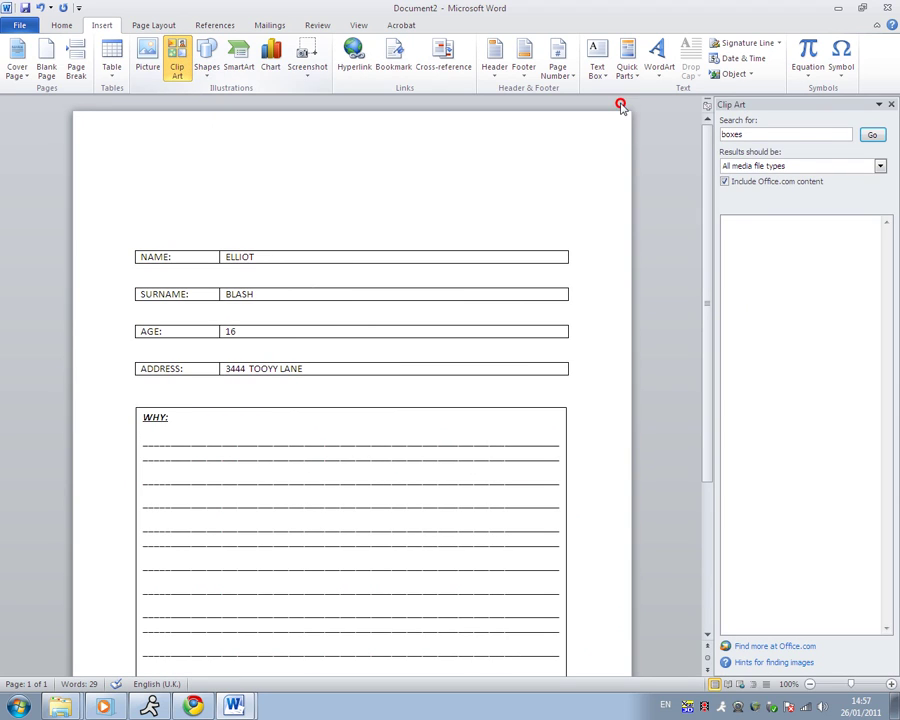
{"action": "left_click", "coordinate": [873, 138]}
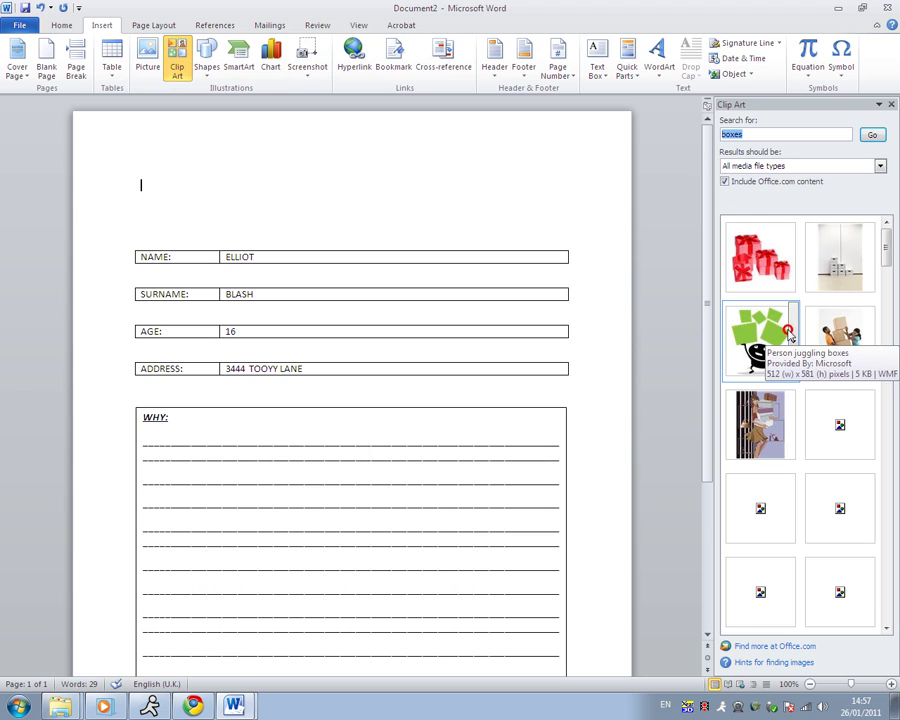
{"action": "left_click", "coordinate": [768, 333]}
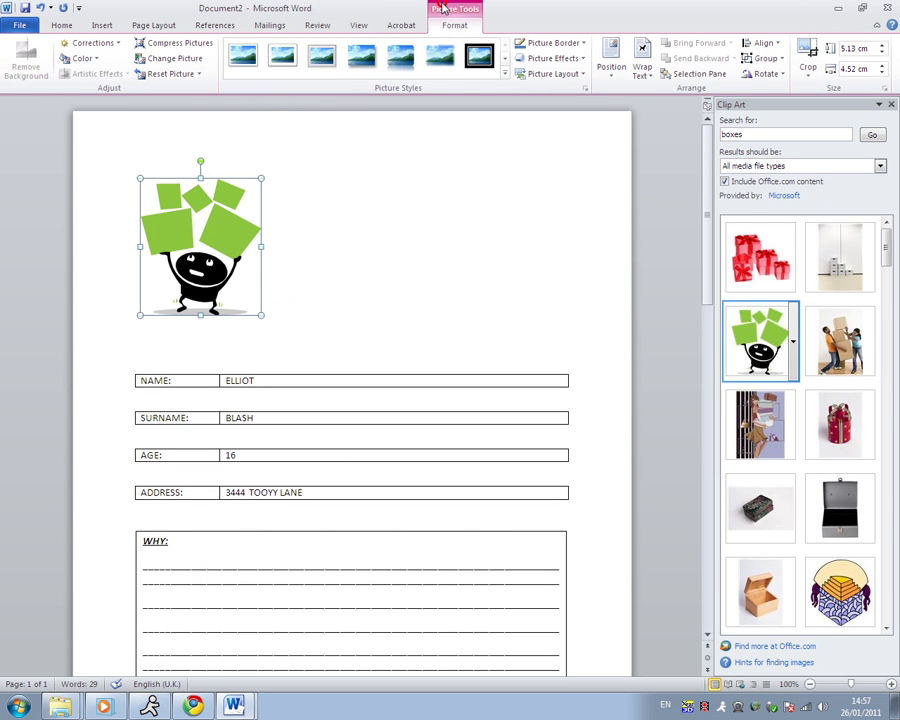
- Set the figure's wrapping to Through and enlarge it to 3.48 × 3.07 cm
{"action": "left_click", "coordinate": [642, 62]}
{"action": "key", "text": "Return"}
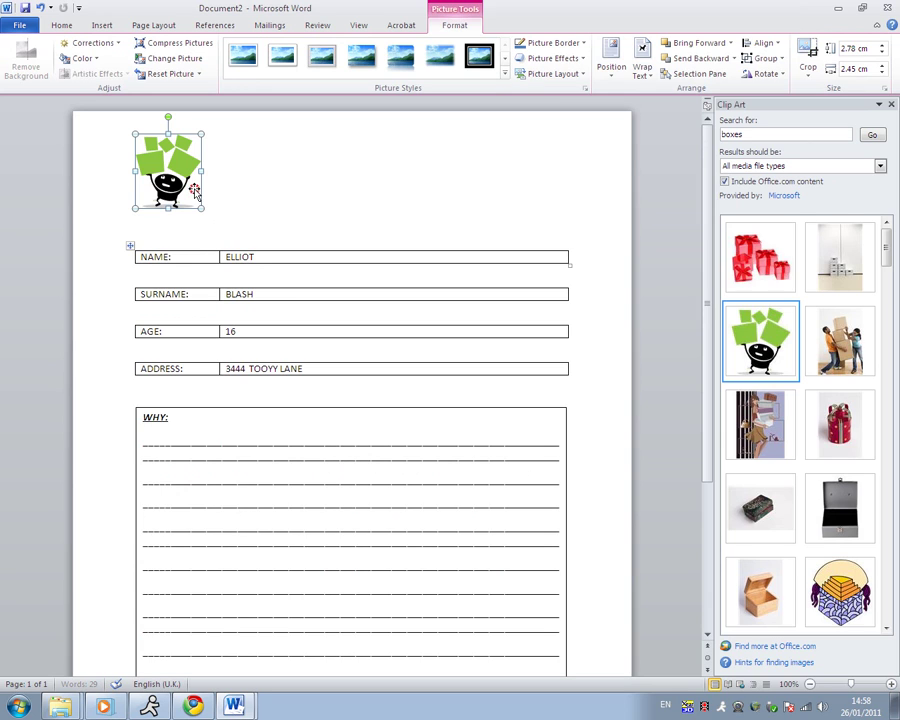
{"action": "left_click_drag", "start_coordinate": [203, 208], "coordinate": [220, 227]}
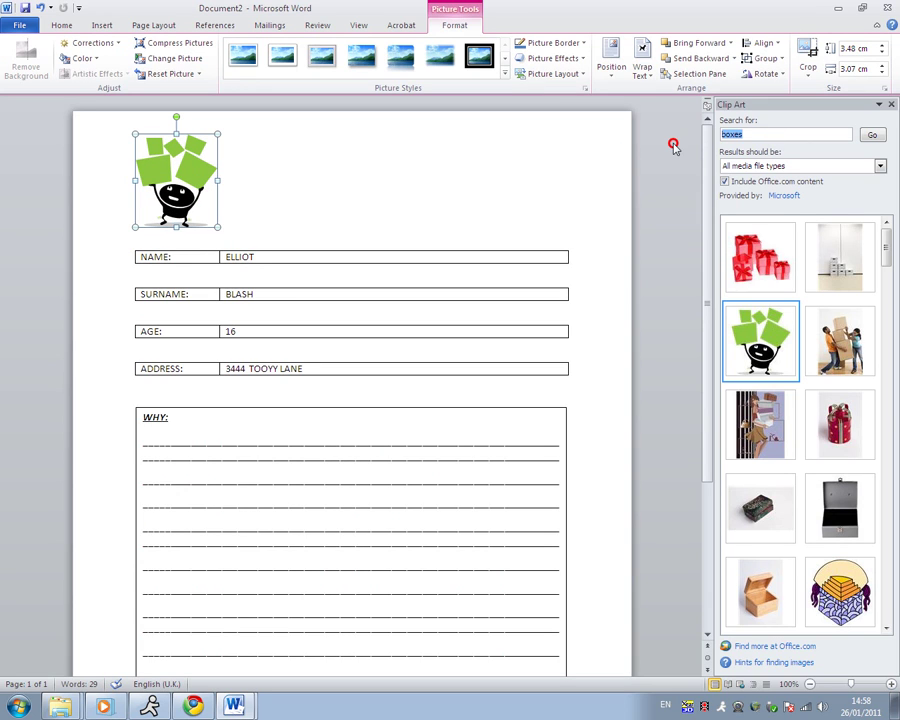
- Search Clip Art for ticks and drag the blue tick image into the form
{"action": "type", "text": "TICK"}
{"action": "key", "text": "Return"}
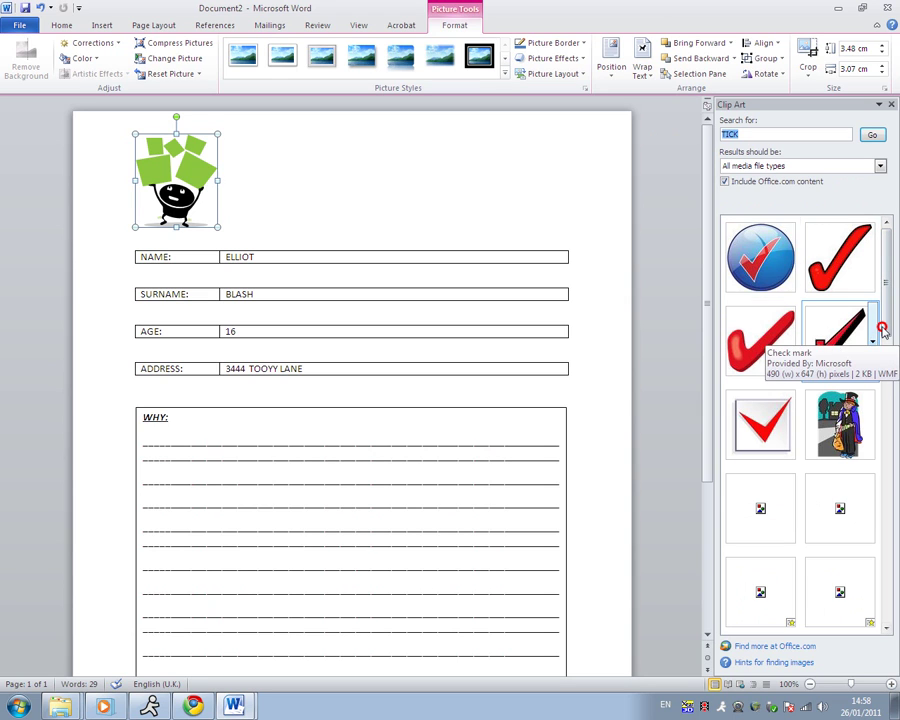
{"action": "scroll", "coordinate": [880, 302], "scroll_direction": "down", "scroll_amount": 3}
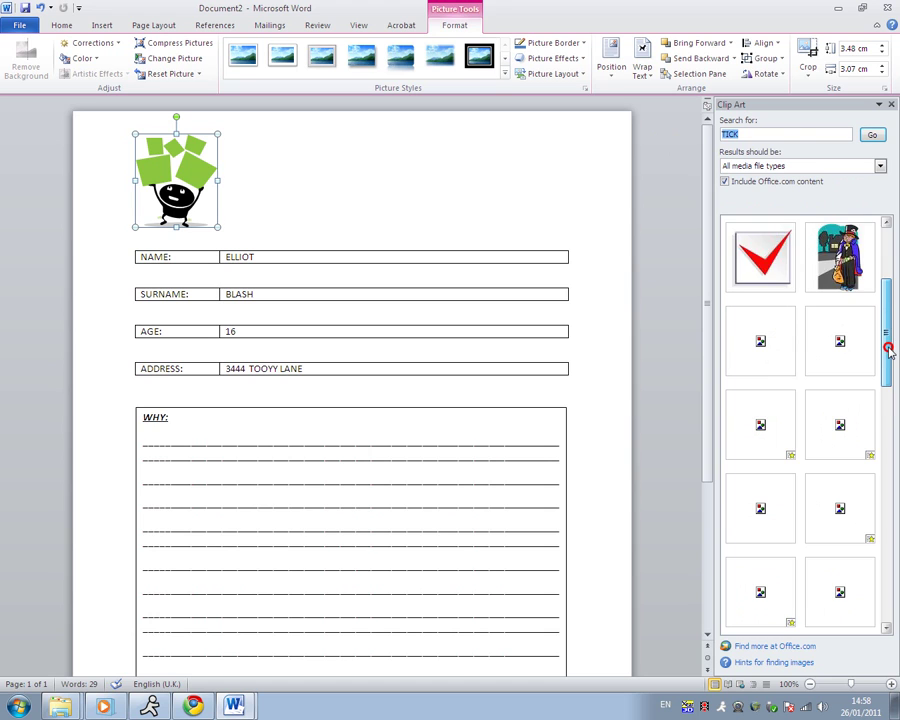
{"action": "scroll", "coordinate": [886, 345], "scroll_direction": "up", "scroll_amount": 5}
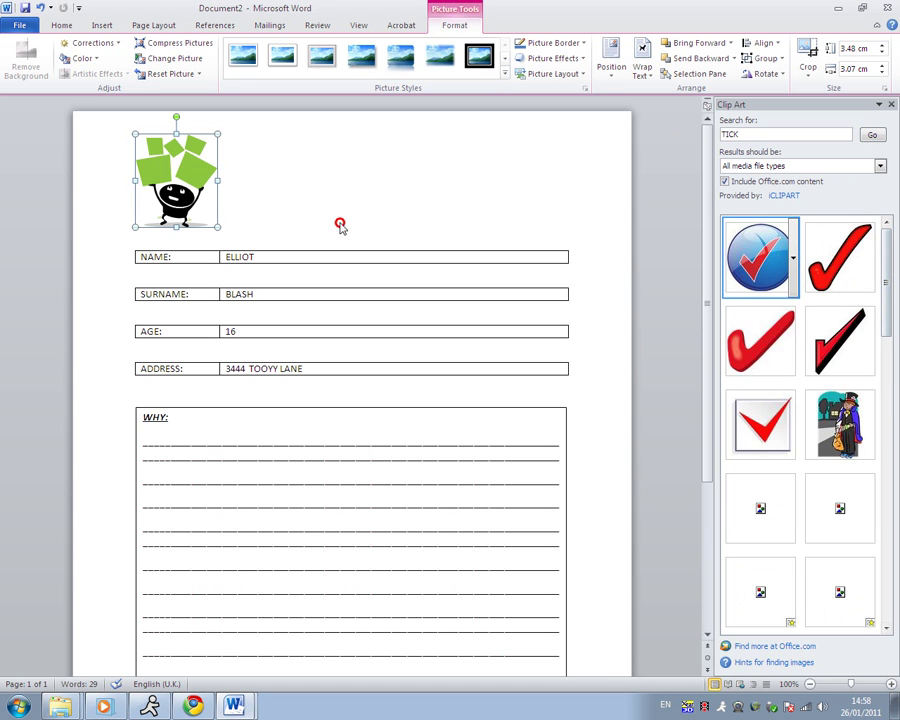
{"action": "left_click_drag", "start_coordinate": [428, 193], "coordinate": [433, 207]}
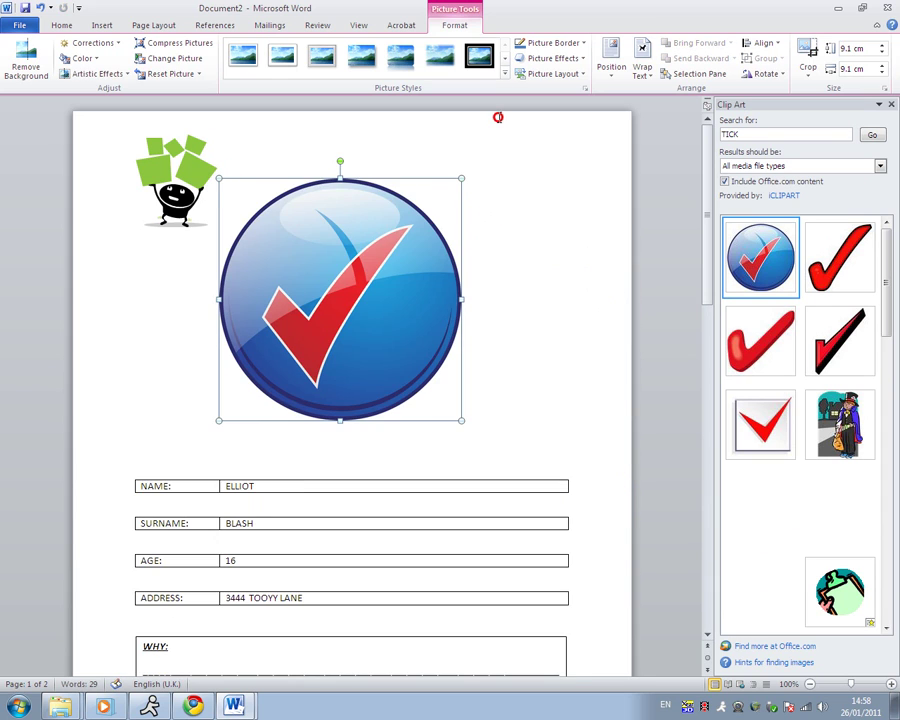
- Set the tick's wrapping to Through and move it to the top right of the page
{"action": "left_click", "coordinate": [641, 64]}
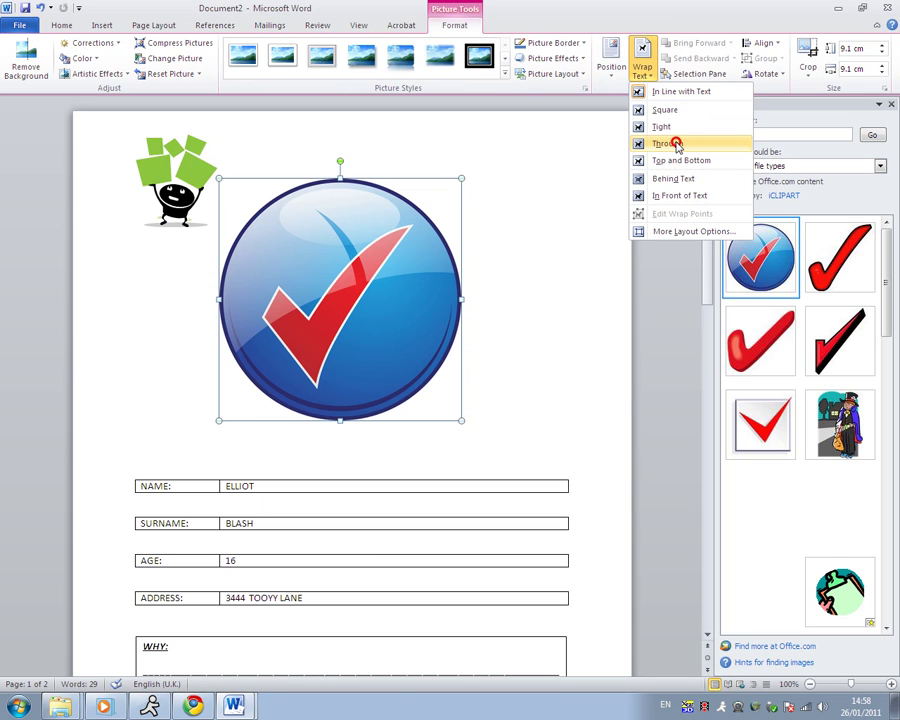
{"action": "left_click", "coordinate": [676, 144]}
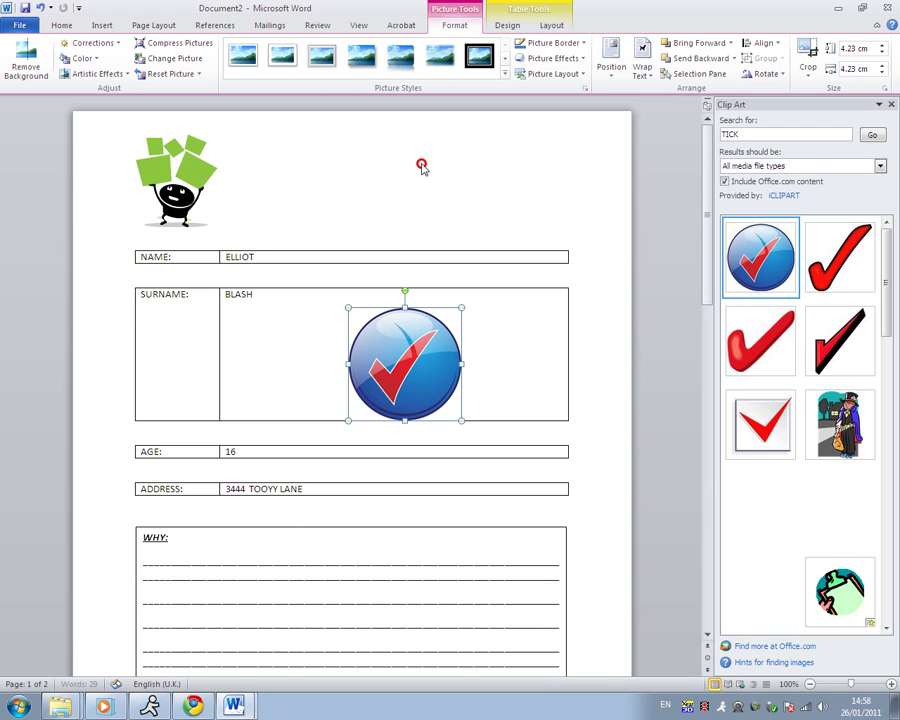
{"action": "left_click", "coordinate": [376, 163]}
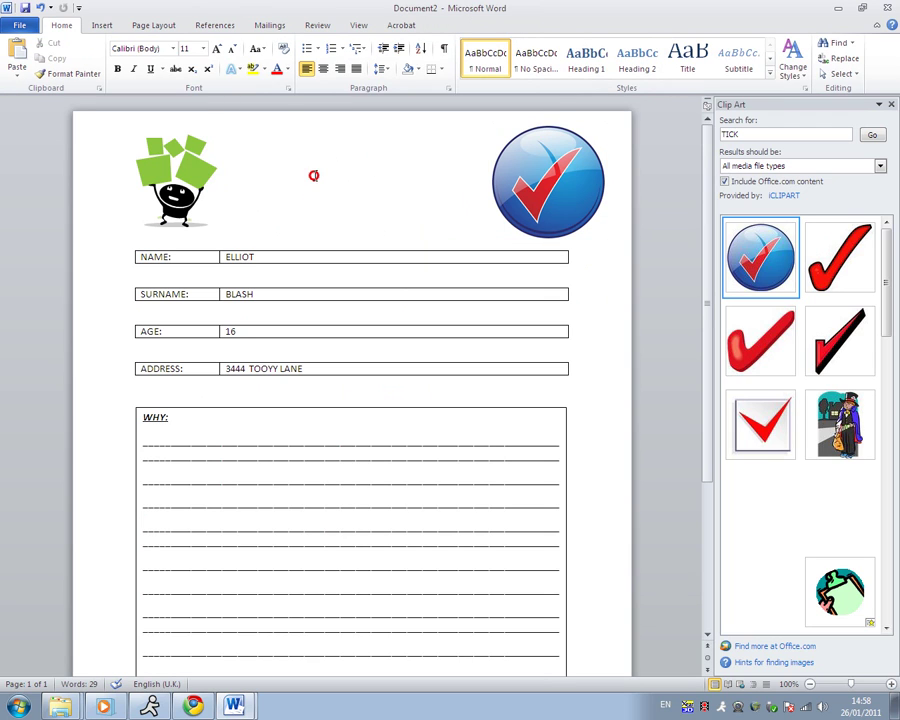
- Centre the top line and insert a red-style WordArt reading 'Survey'
{"action": "left_click", "coordinate": [323, 70]}
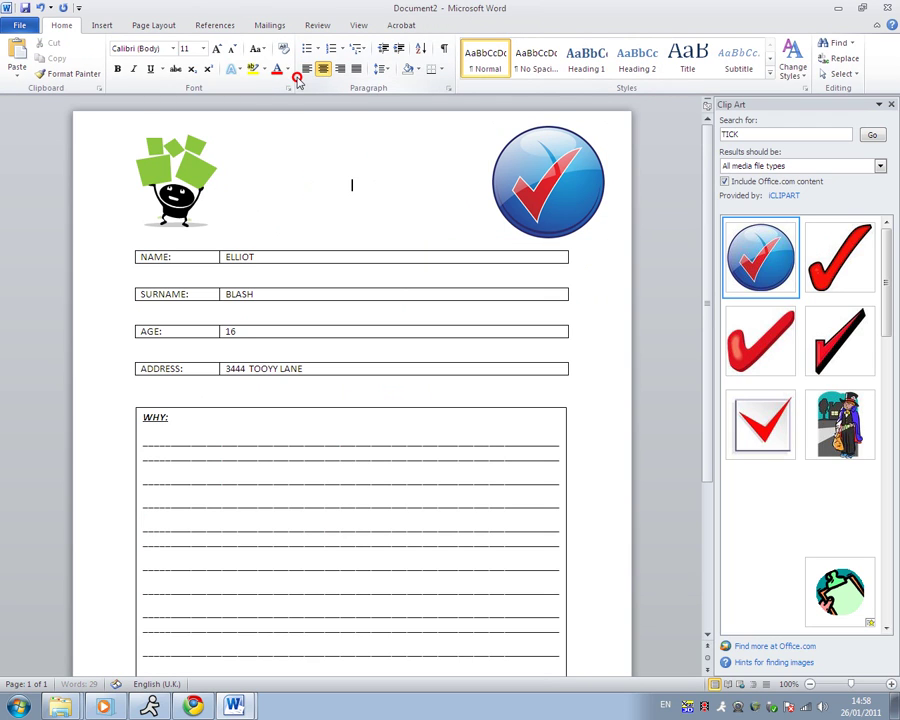
{"action": "left_click", "coordinate": [104, 26]}
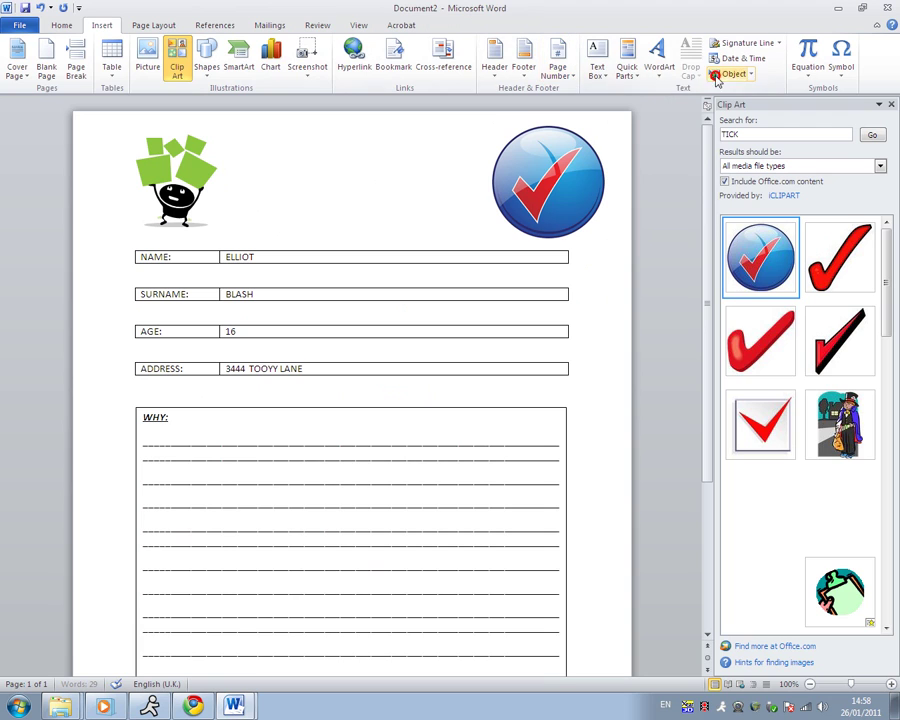
{"action": "left_click", "coordinate": [662, 68]}
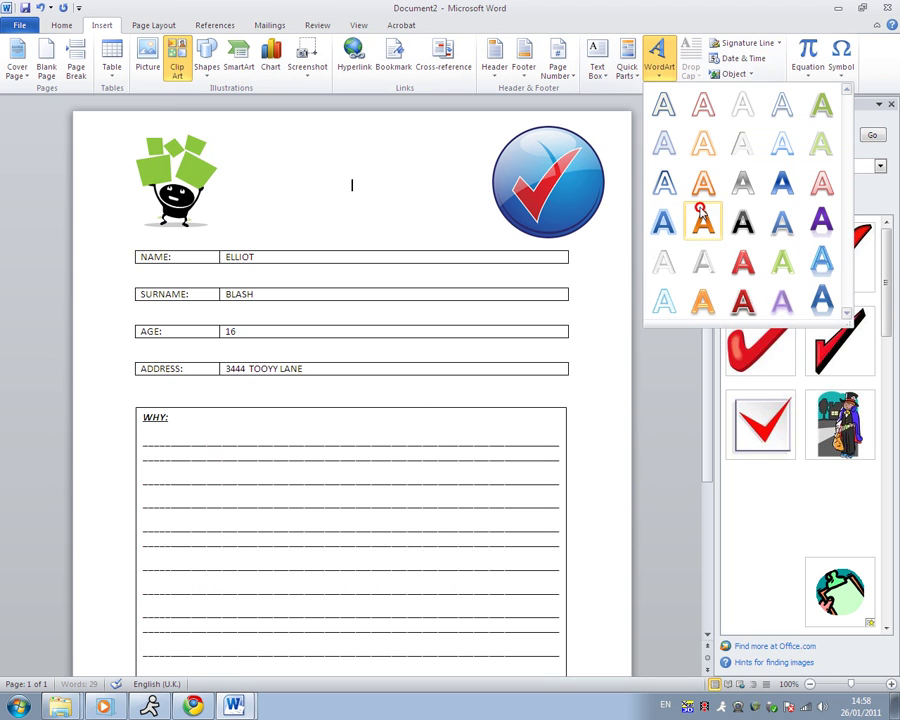
{"action": "left_click", "coordinate": [741, 262]}
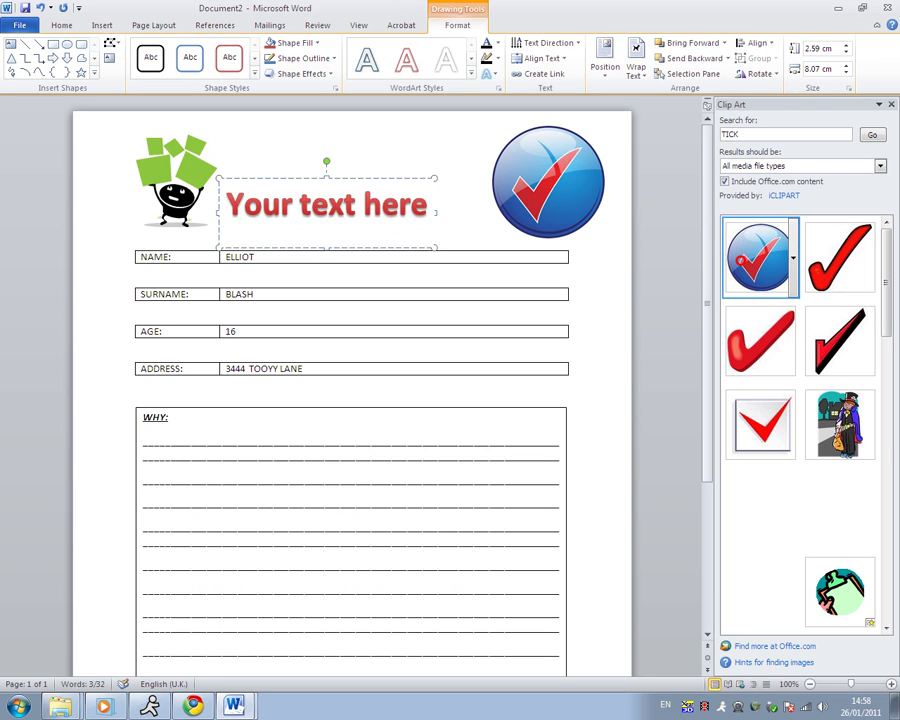
{"action": "type", "text": "Survey"}
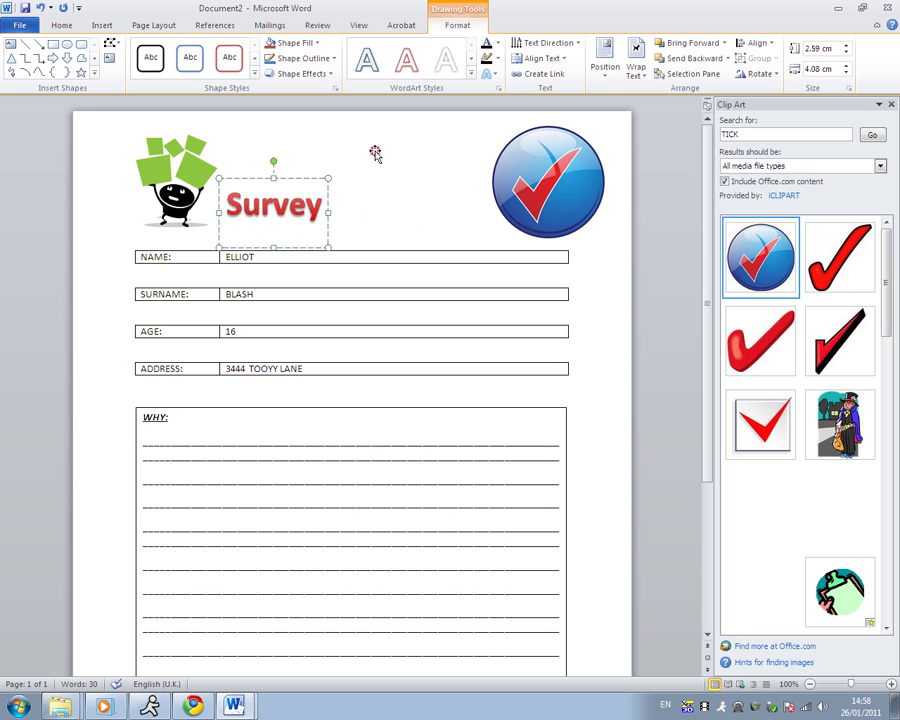
{"action": "key", "text": "Escape"}
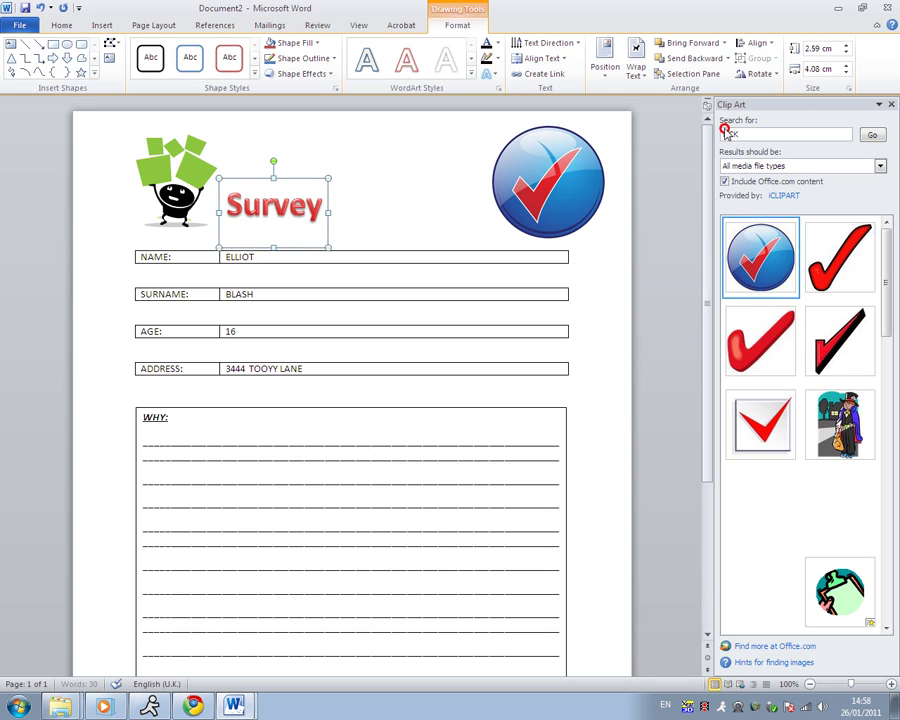
- Position the Survey title between the two logos and close the Clip Art pane
{"action": "left_click_drag", "start_coordinate": [273, 213], "coordinate": [339, 183]}
{"action": "left_click", "coordinate": [879, 104]}
{"action": "left_click", "coordinate": [583, 134]}
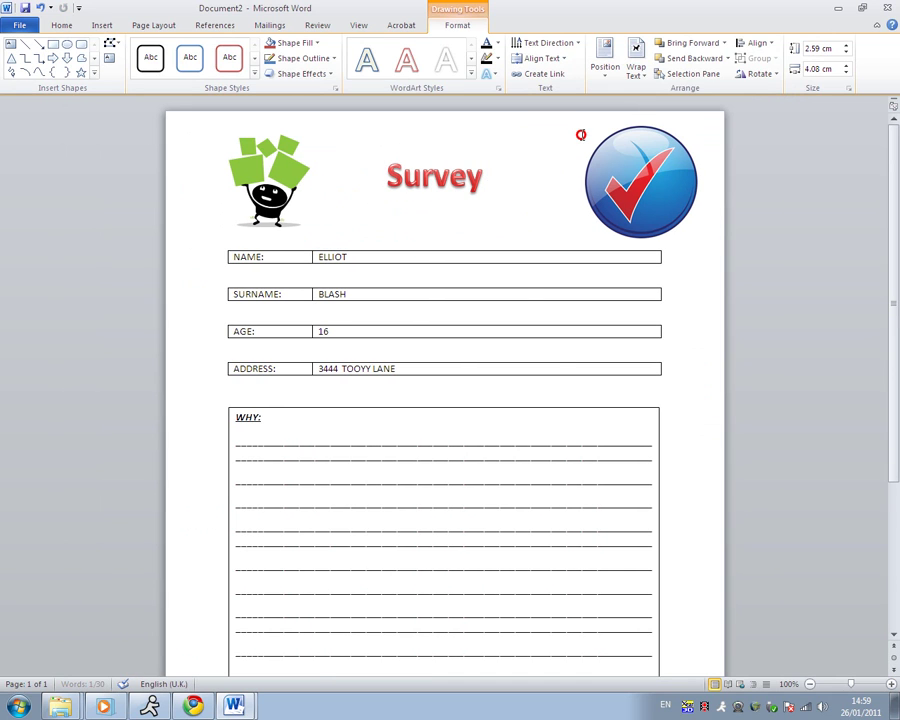
{"action": "left_click", "coordinate": [487, 218]}
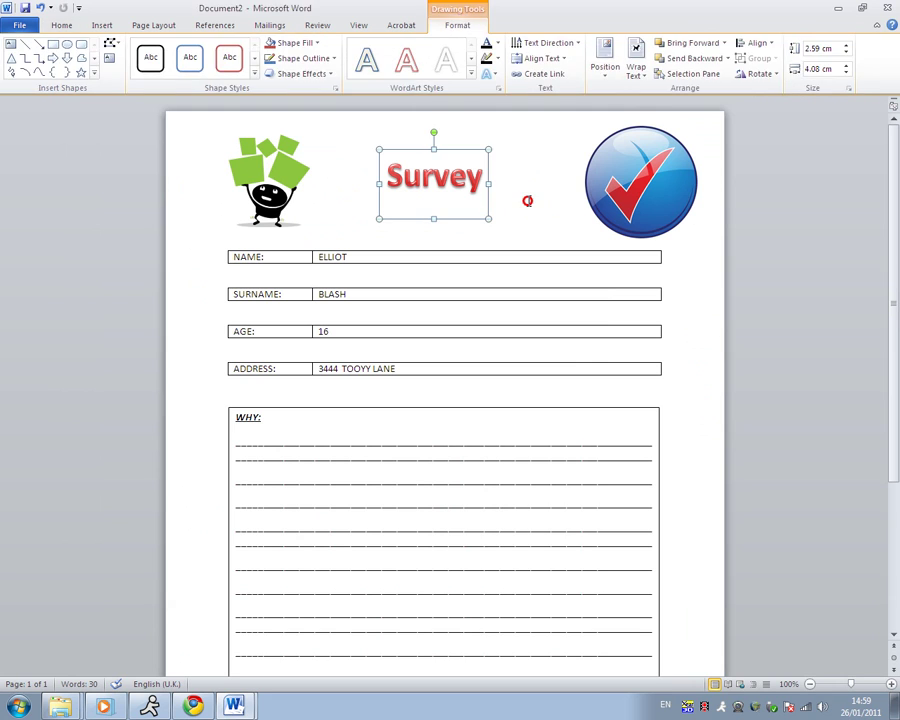
{"action": "left_click", "coordinate": [528, 200]}
{"action": "left_click", "coordinate": [529, 226]}
{"action": "key", "text": "Return"}
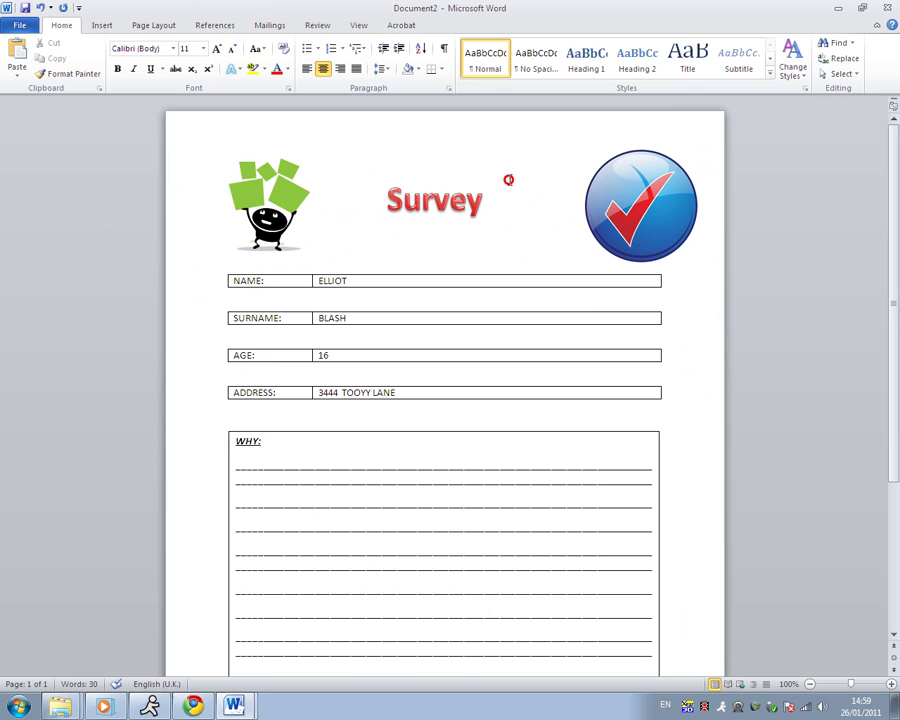
{"action": "key", "text": "ctrl+z"}
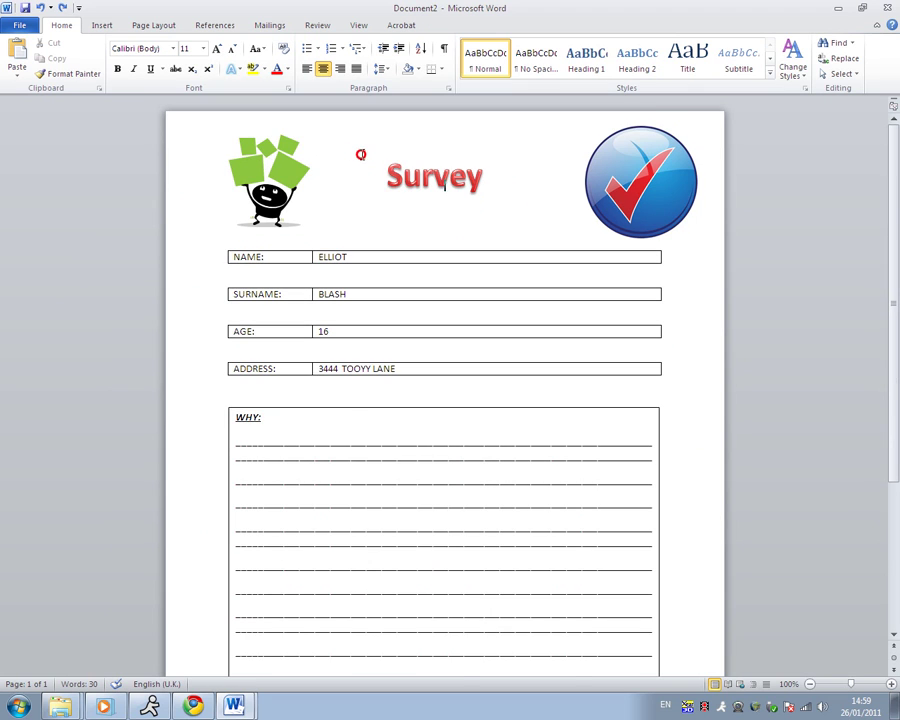
{"action": "scroll", "coordinate": [357, 155], "scroll_direction": "down", "scroll_amount": 3}
{"action": "scroll", "coordinate": [386, 291], "scroll_direction": "up", "scroll_amount": 3}
{"action": "scroll", "coordinate": [330, 322], "scroll_direction": "down", "scroll_amount": 2}
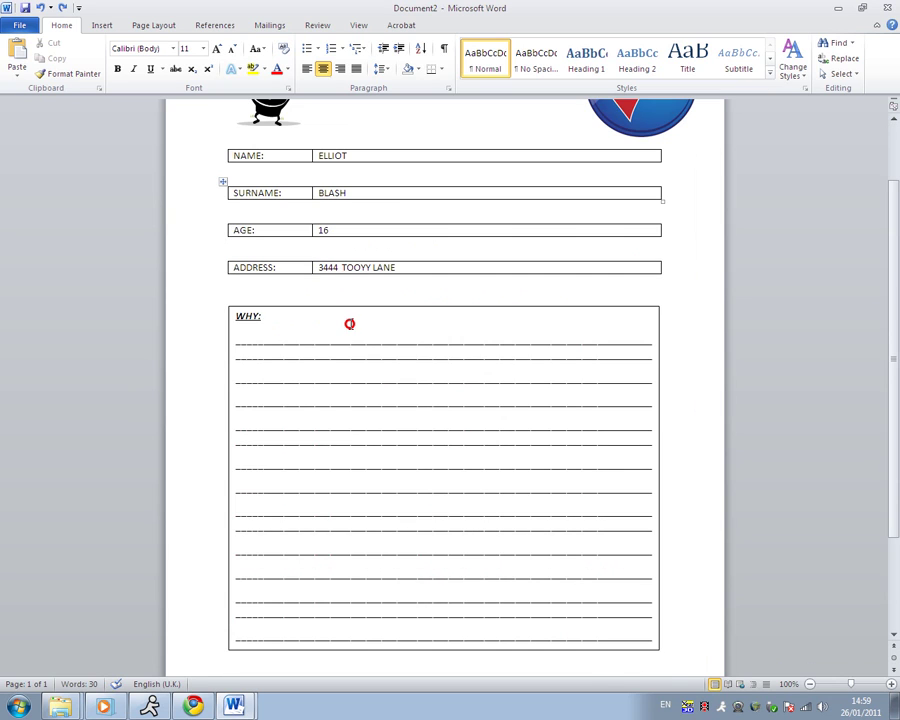
{"action": "scroll", "coordinate": [350, 323], "scroll_direction": "down", "scroll_amount": 3}
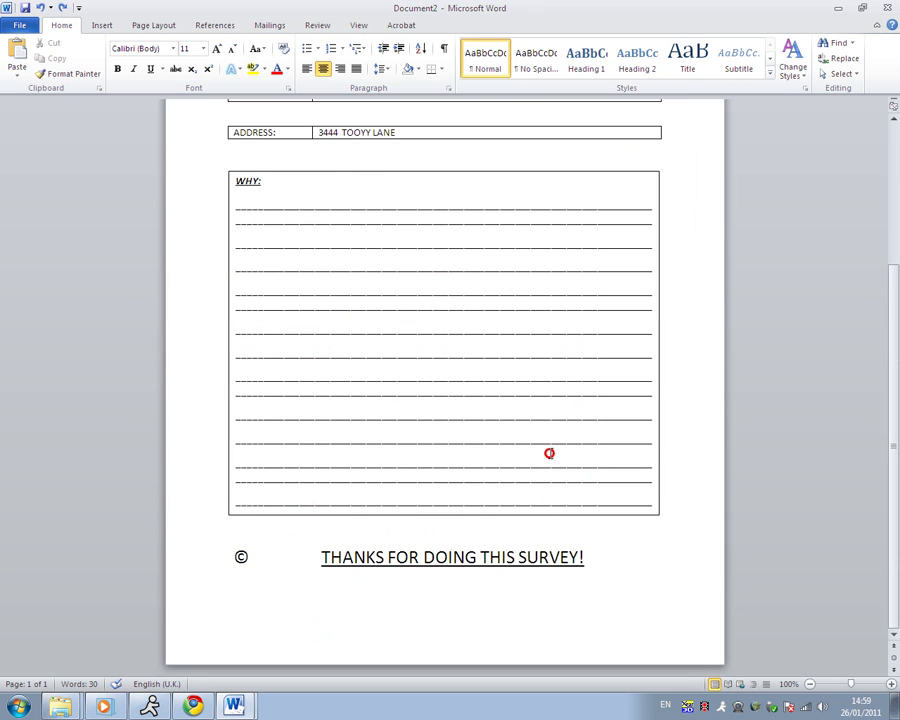
{"action": "double_click", "coordinate": [240, 559]}
{"action": "left_click", "coordinate": [602, 560]}
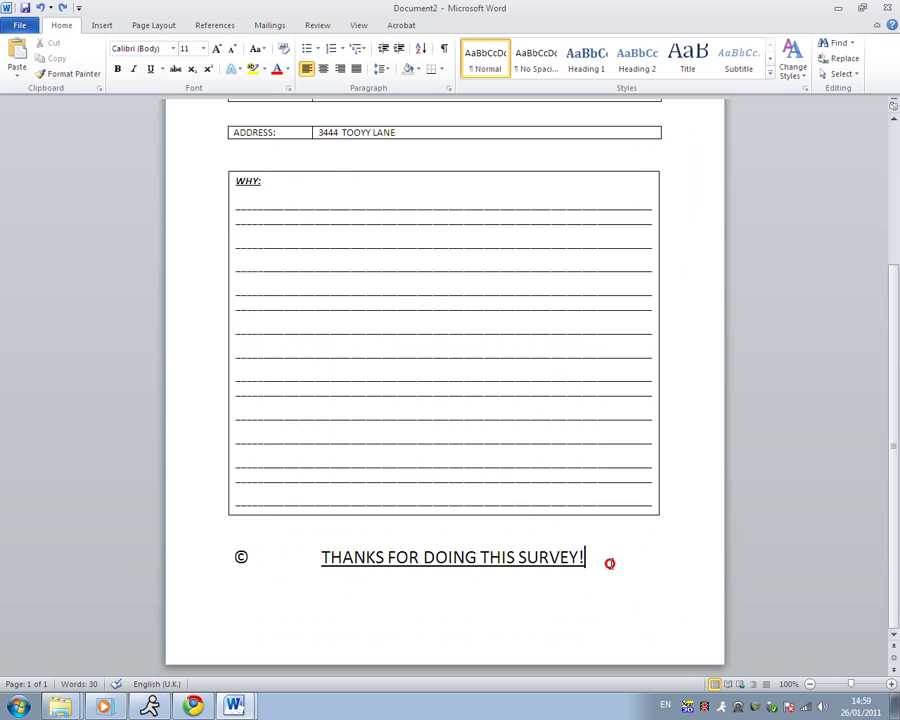
{"action": "scroll", "coordinate": [612, 563], "scroll_direction": "up", "scroll_amount": 5}
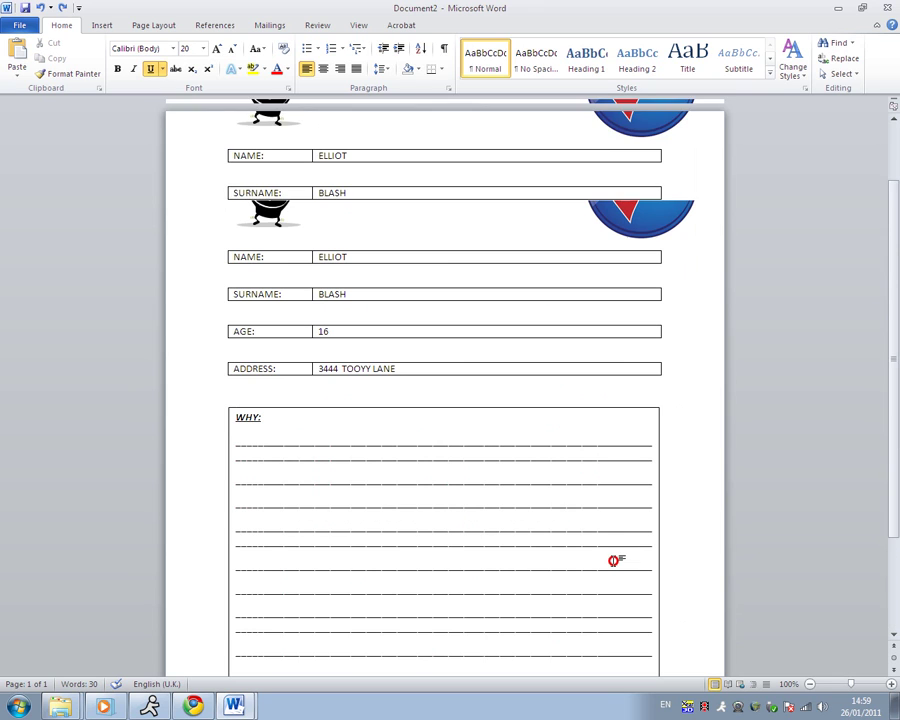
{"action": "left_click", "coordinate": [542, 138]}
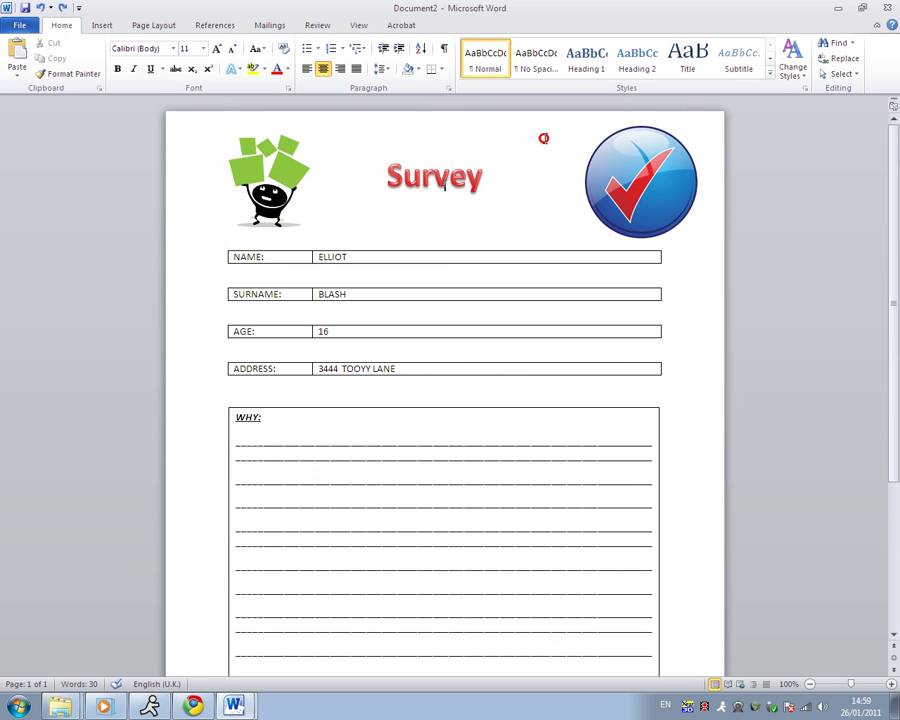